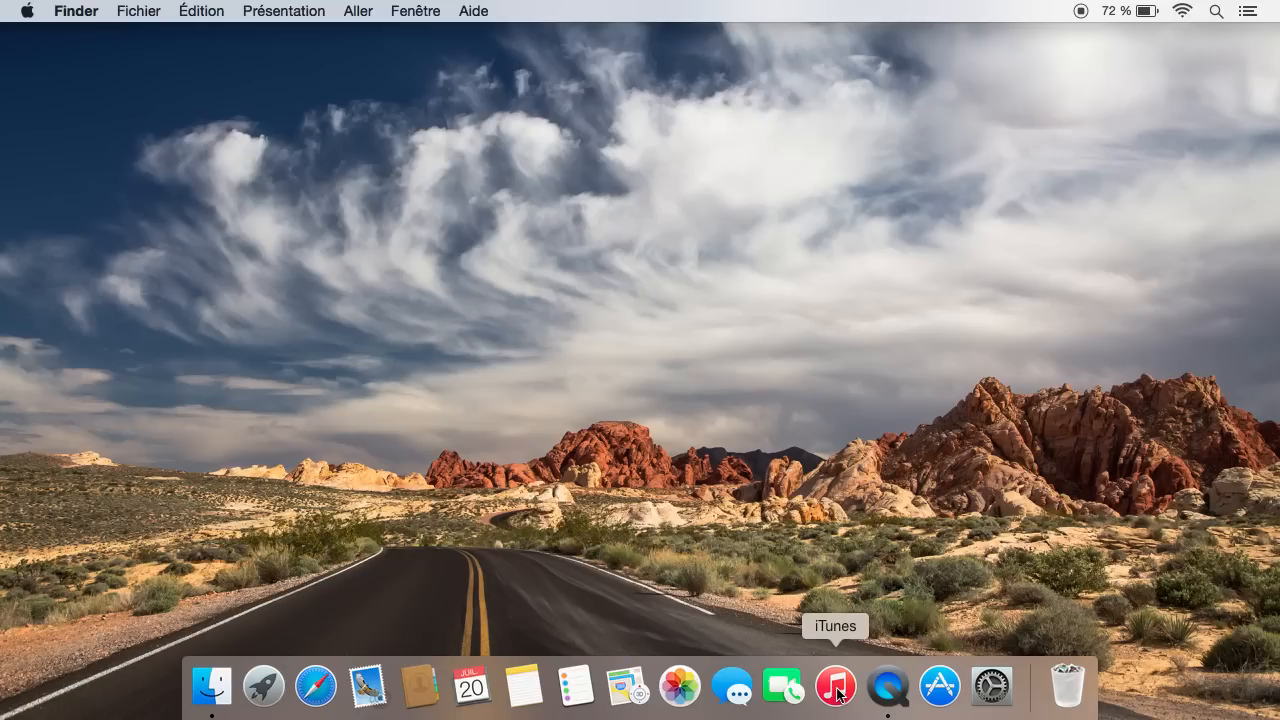
click(836, 690)
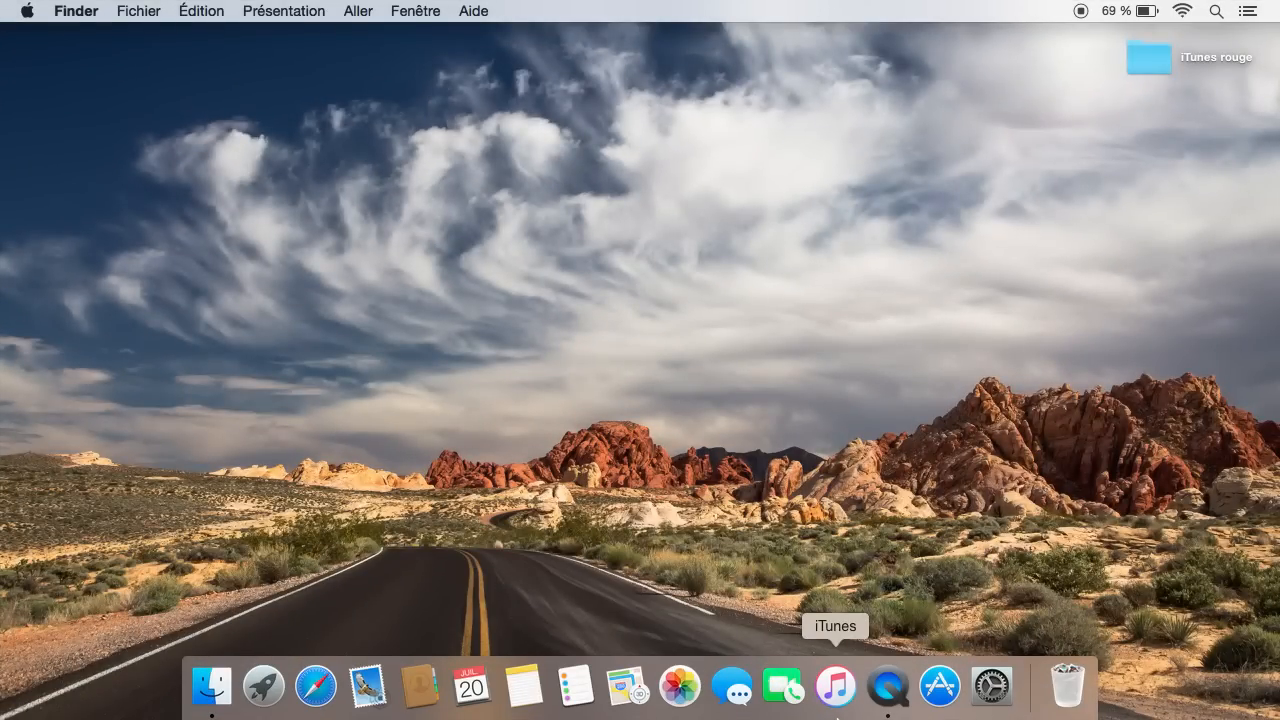
Go to the Applications folder and show the package contents of iTunes.
click(195, 670)
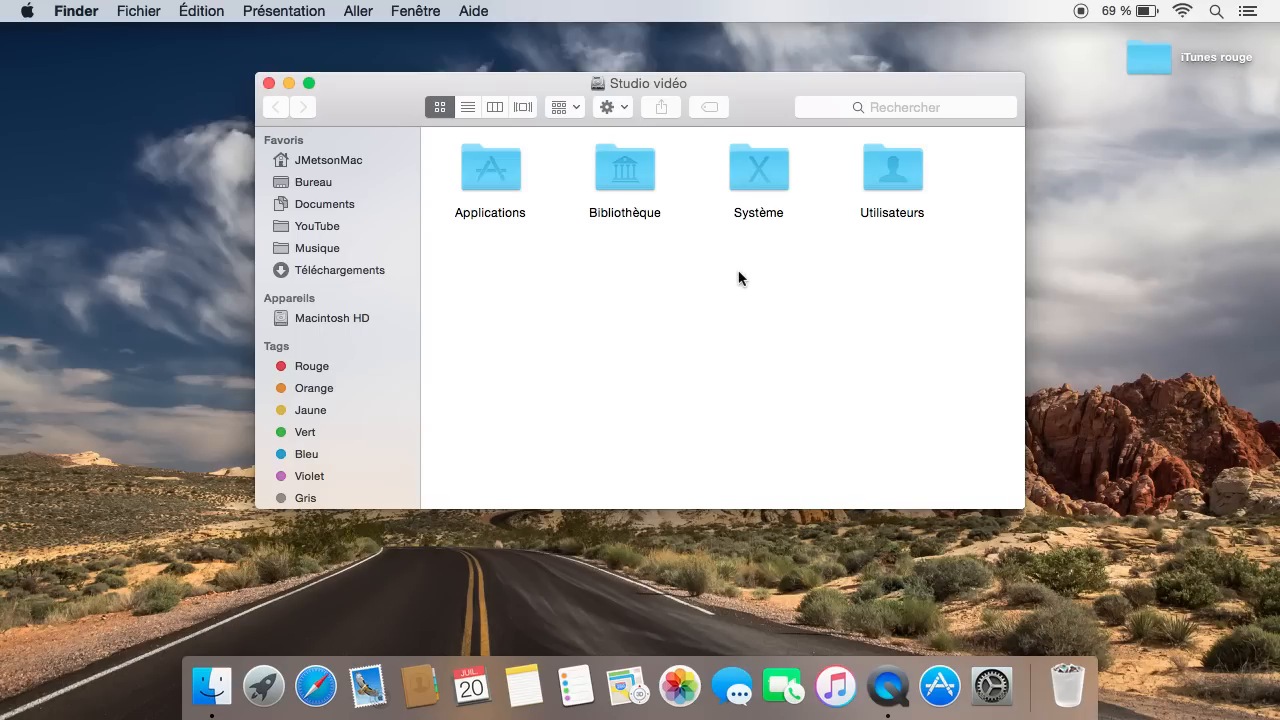
double_click(493, 170)
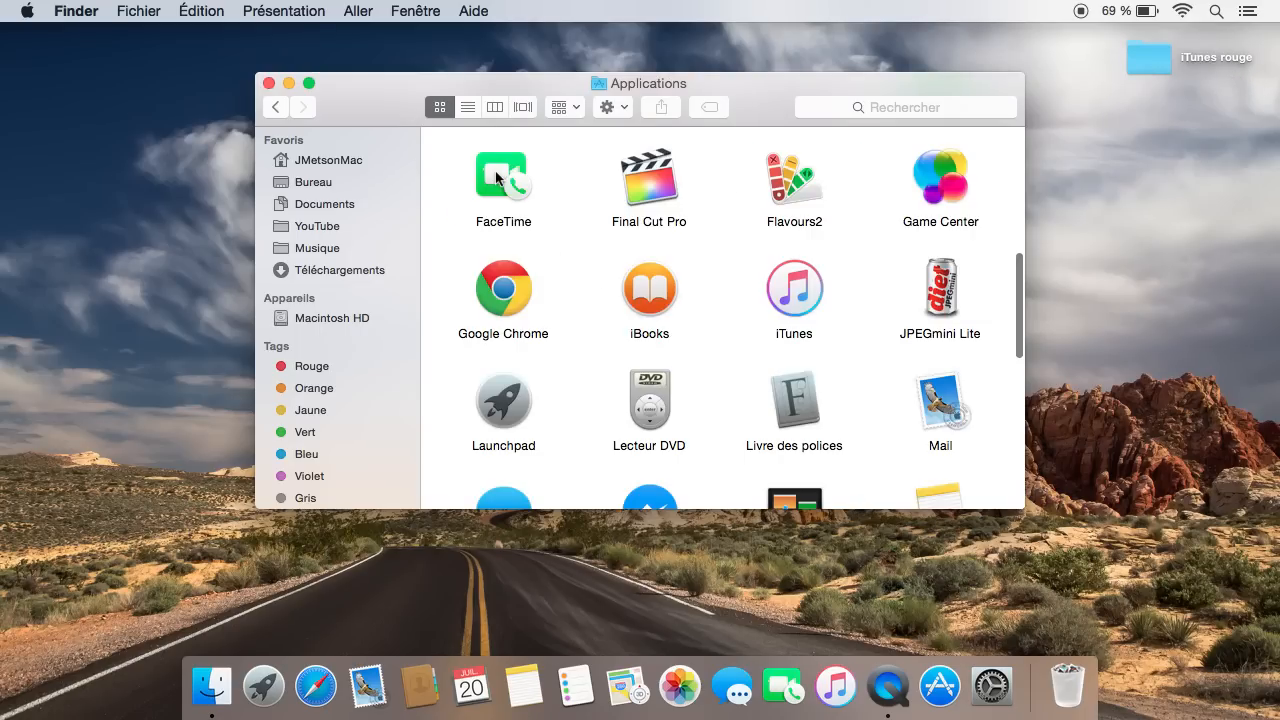
click(796, 290)
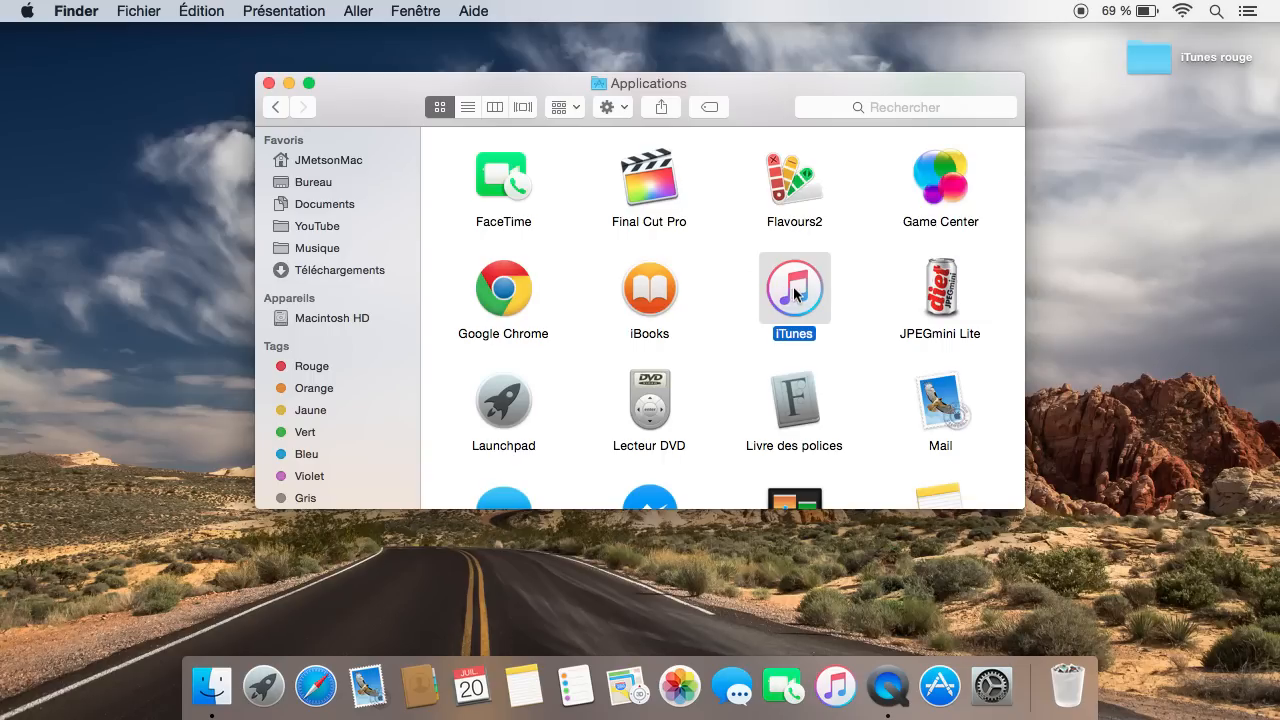
right_click(795, 285)
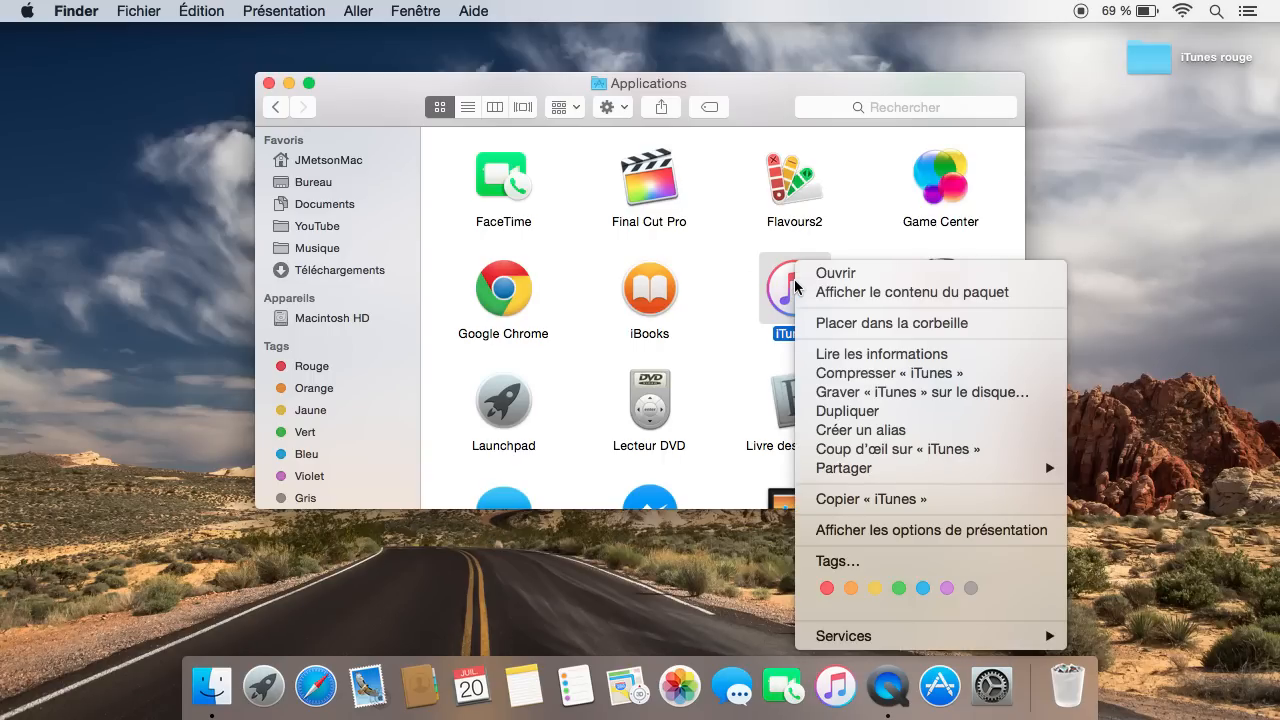
click(810, 291)
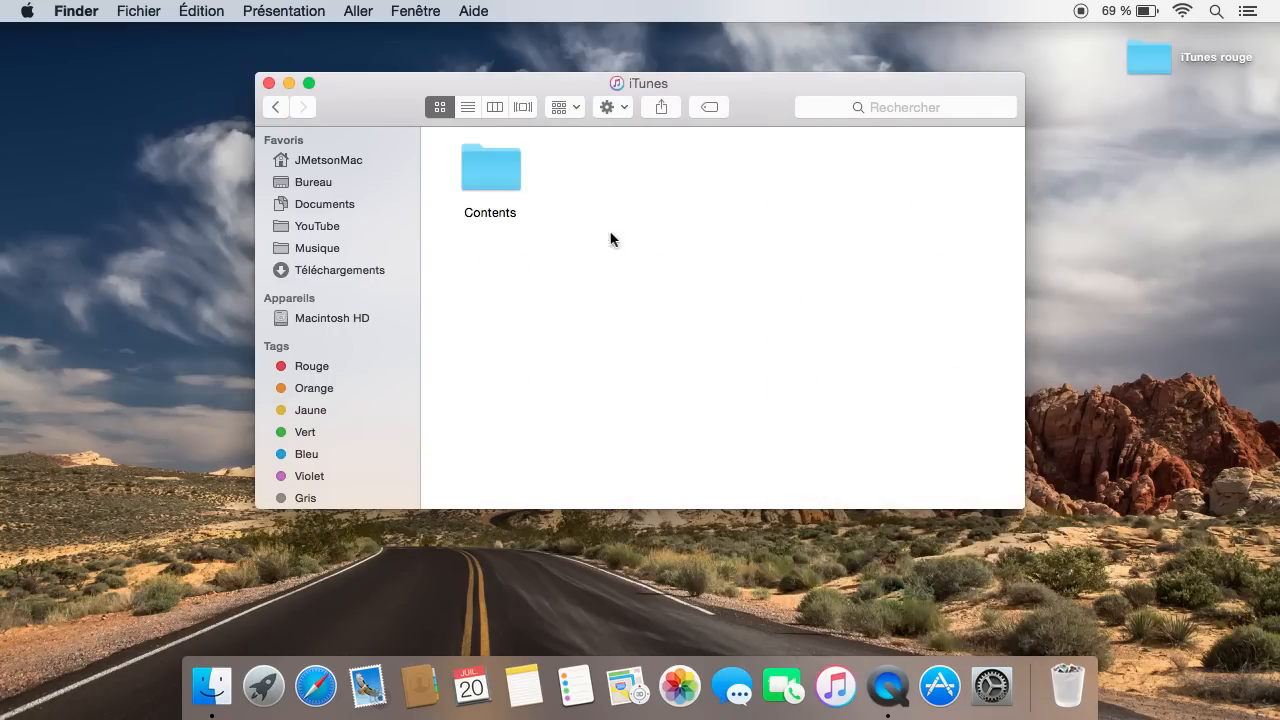
Open the Resources folder inside the iTunes package's Contents folder.
double_click(490, 172)
click(770, 294)
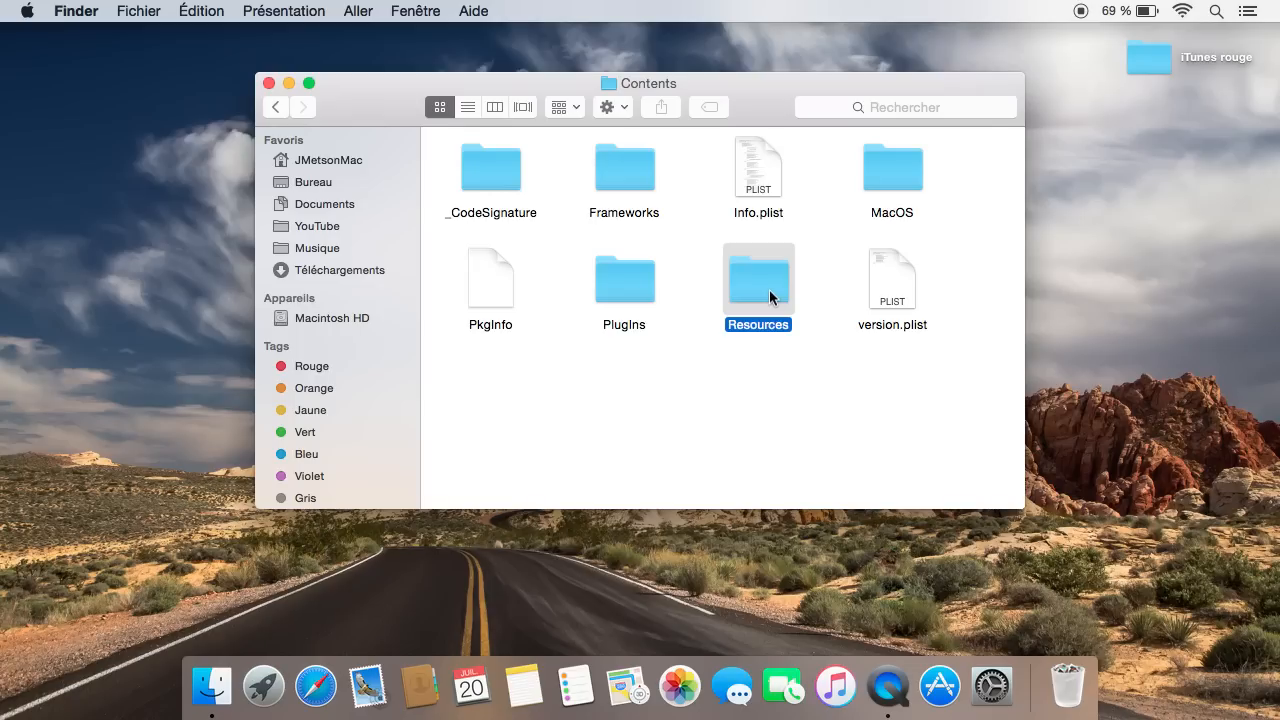
double_click(770, 294)
Look through the Resources folder for iTunes.icns and the iTunes document-type icon files.
scroll(770, 295, down, 15)
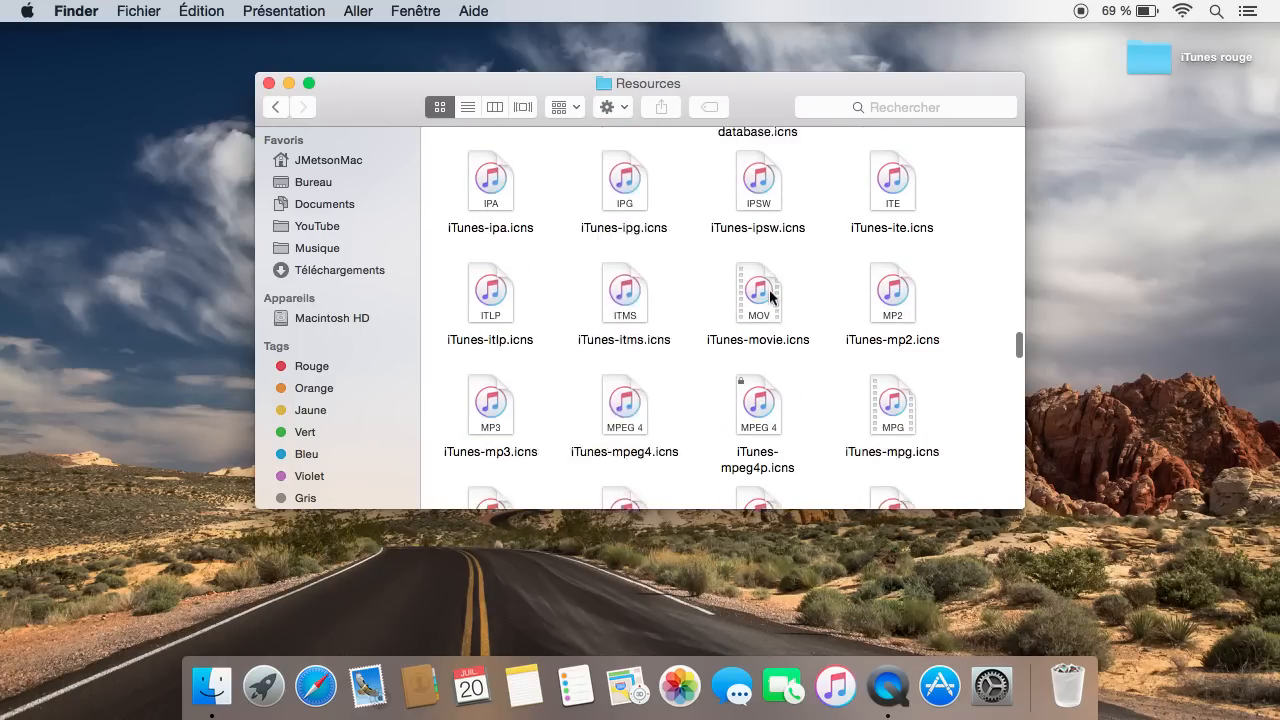
scroll(770, 294, down, 4)
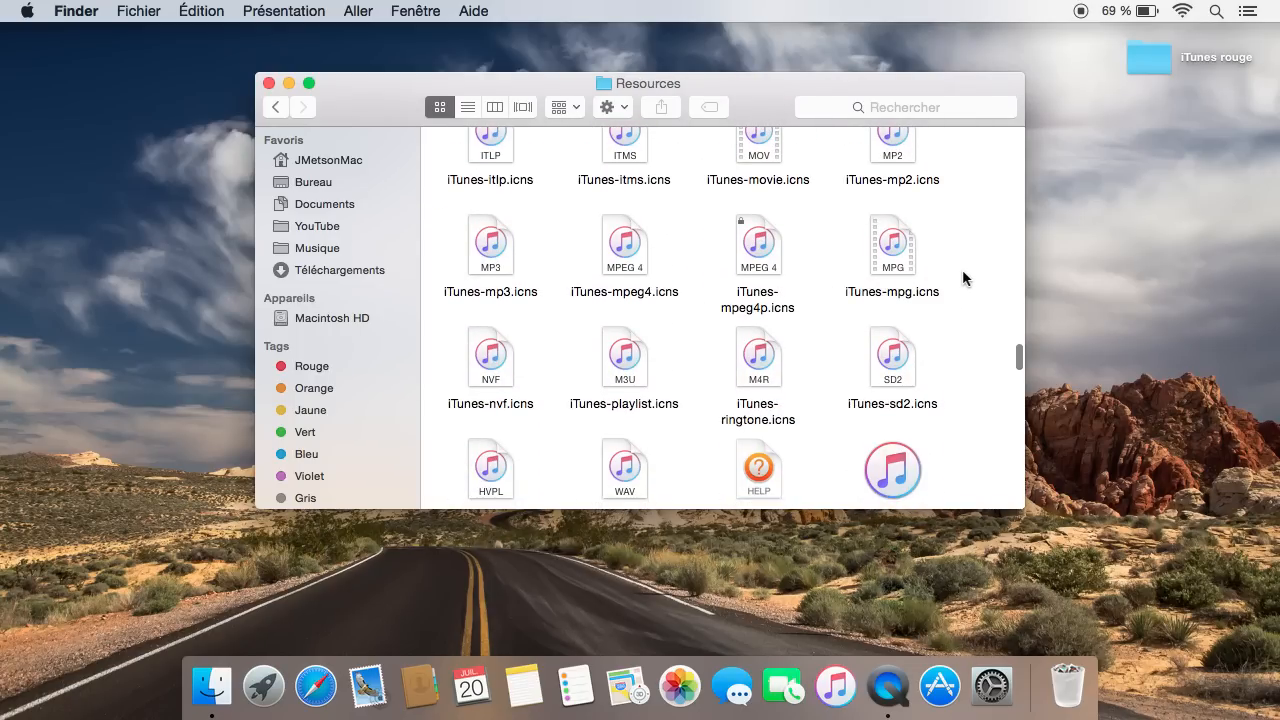
scroll(962, 277, down, 3)
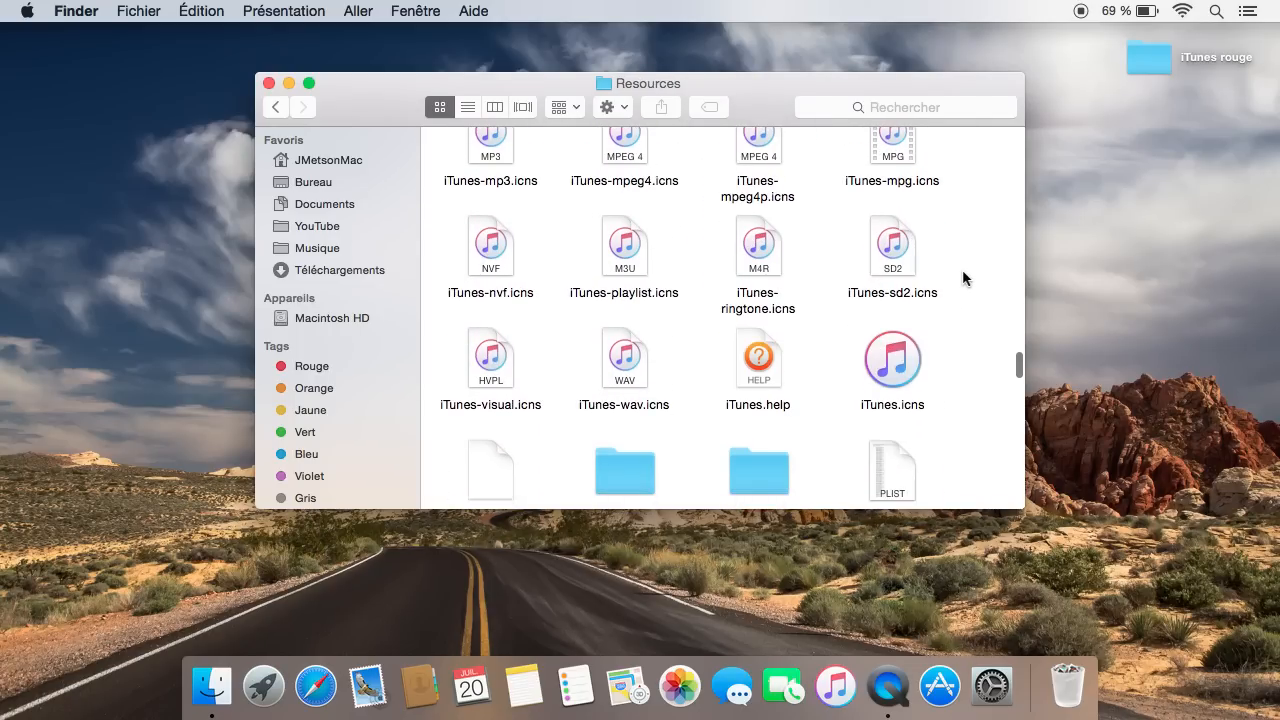
click(903, 364)
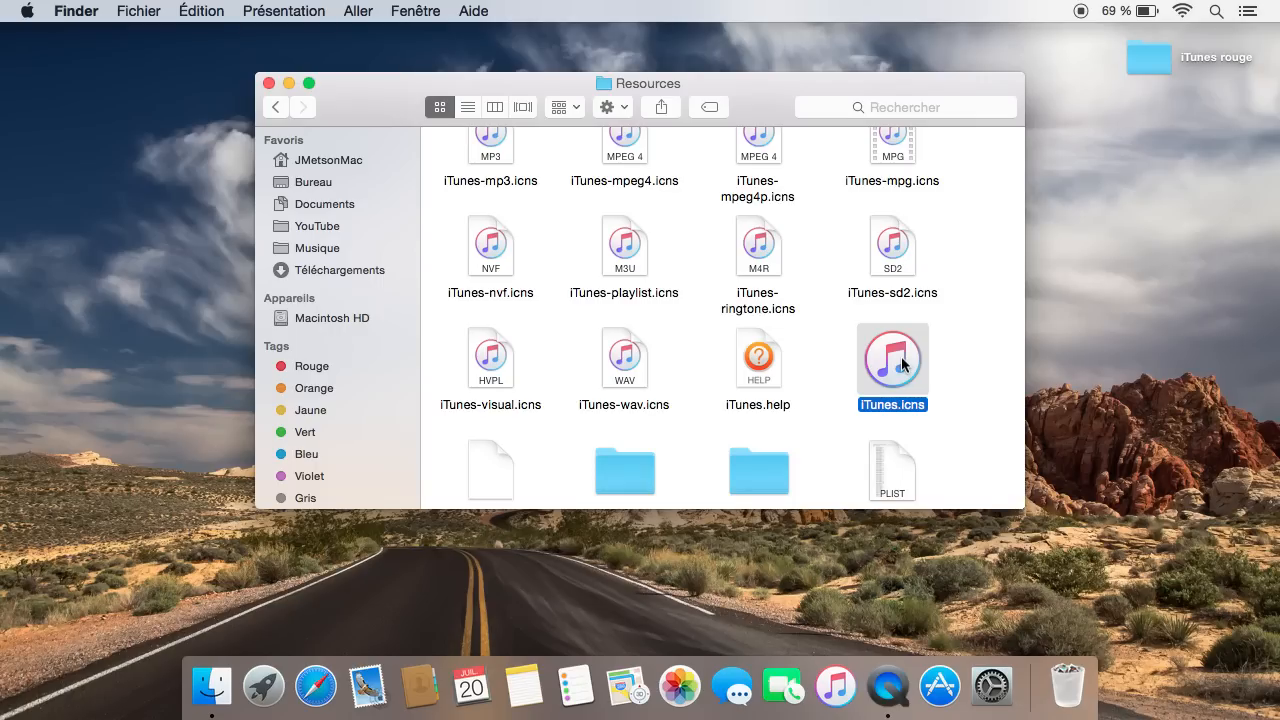
click(943, 236)
scroll(943, 236, up, 3)
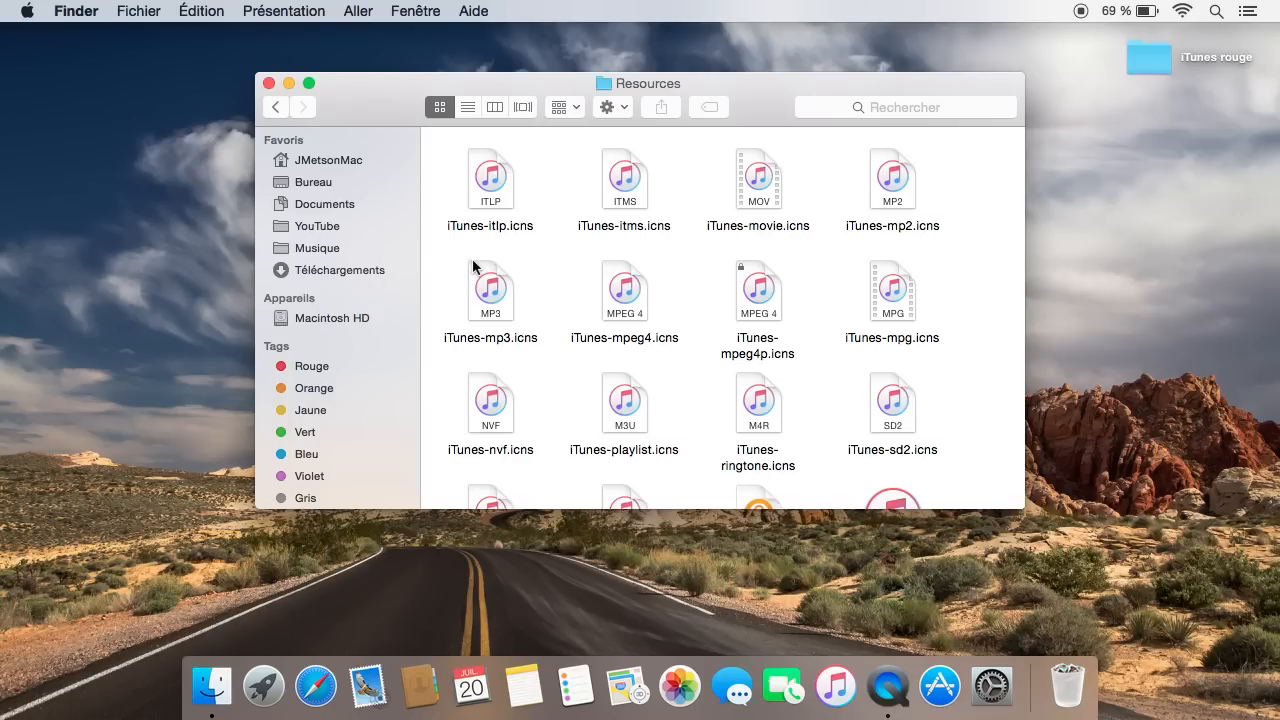
scroll(546, 284, up, 5)
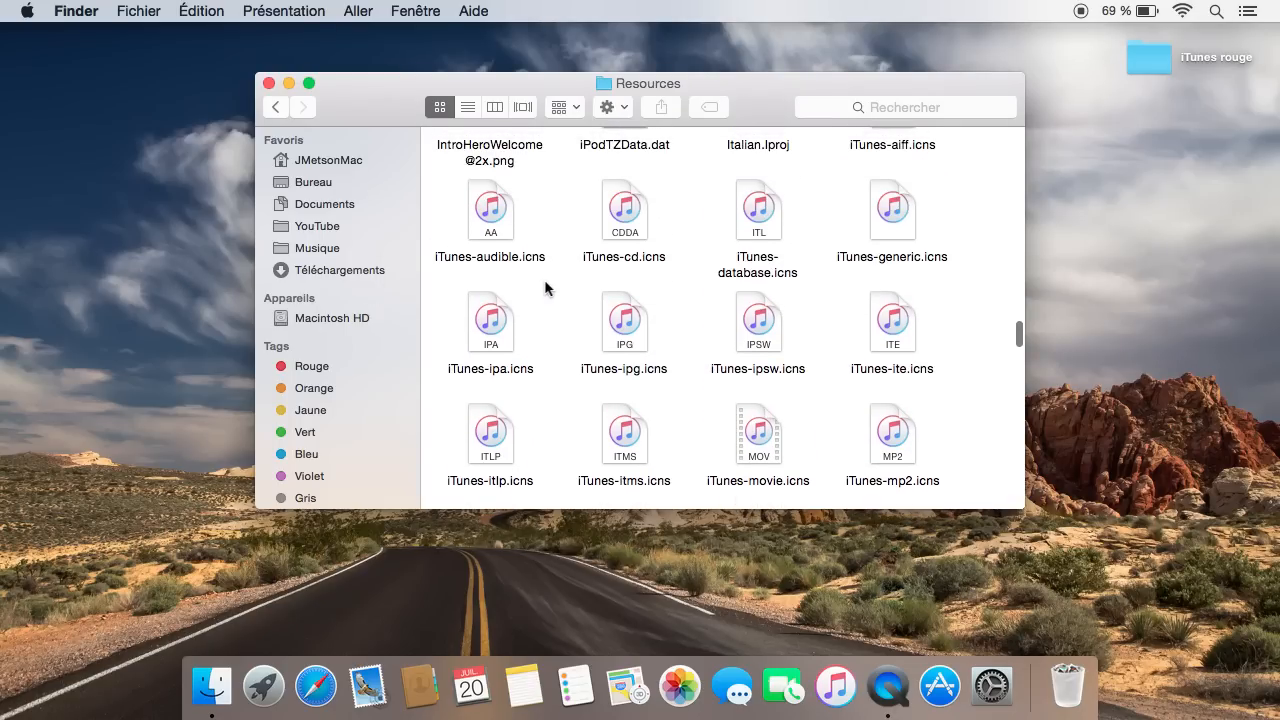
scroll(720, 287, up, 3)
scroll(720, 287, down, 3)
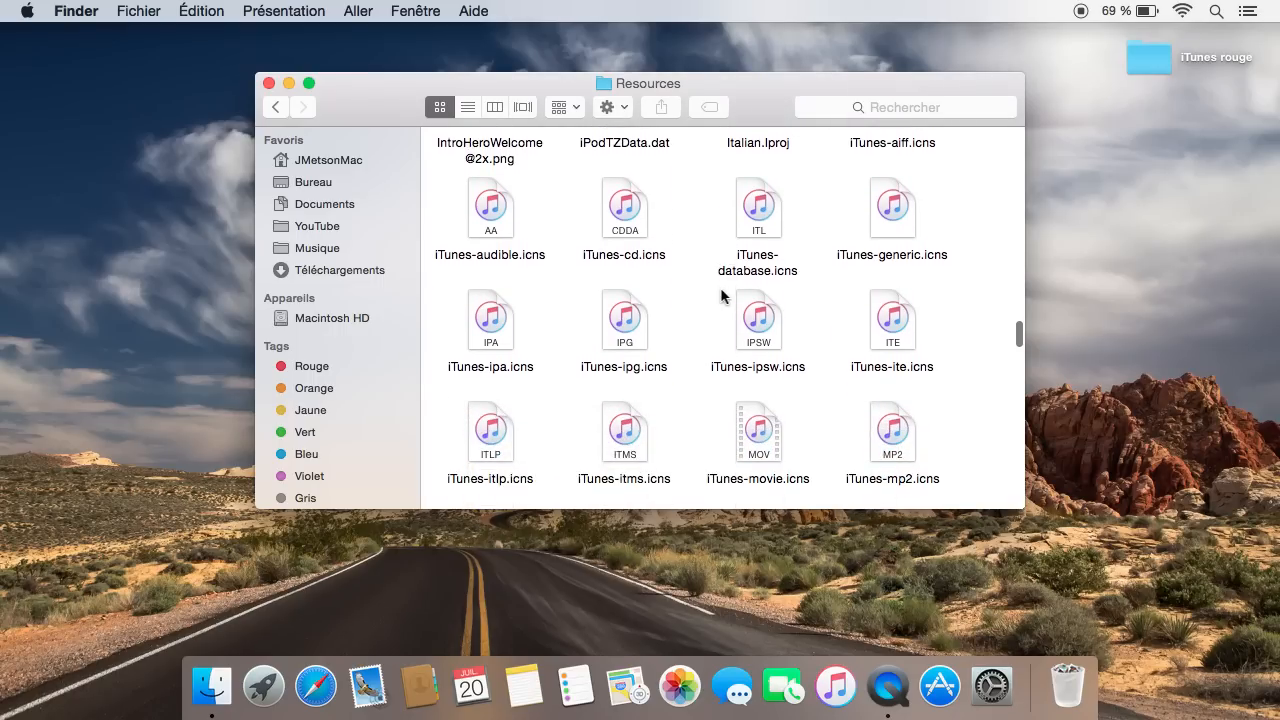
scroll(720, 287, down, 6)
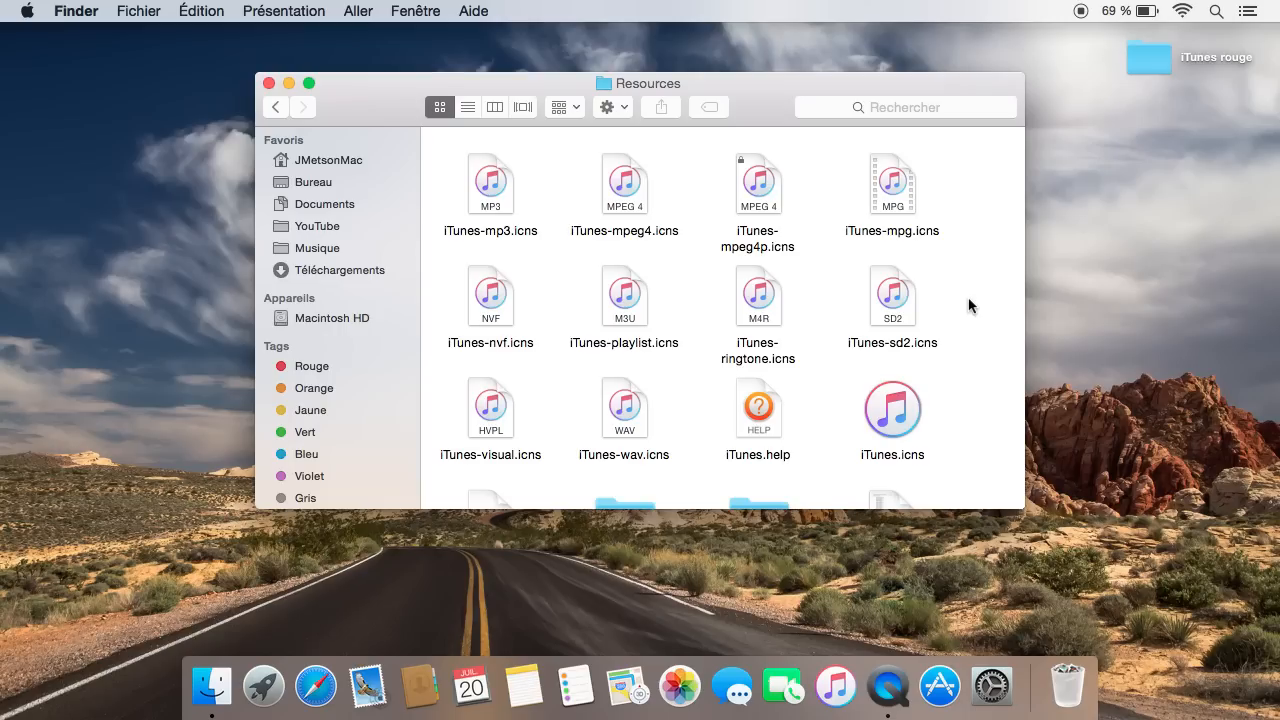
Copy all icon files from the iTunes rouge folder on the desktop, keeping the Resources window reachable.
double_click(1151, 64)
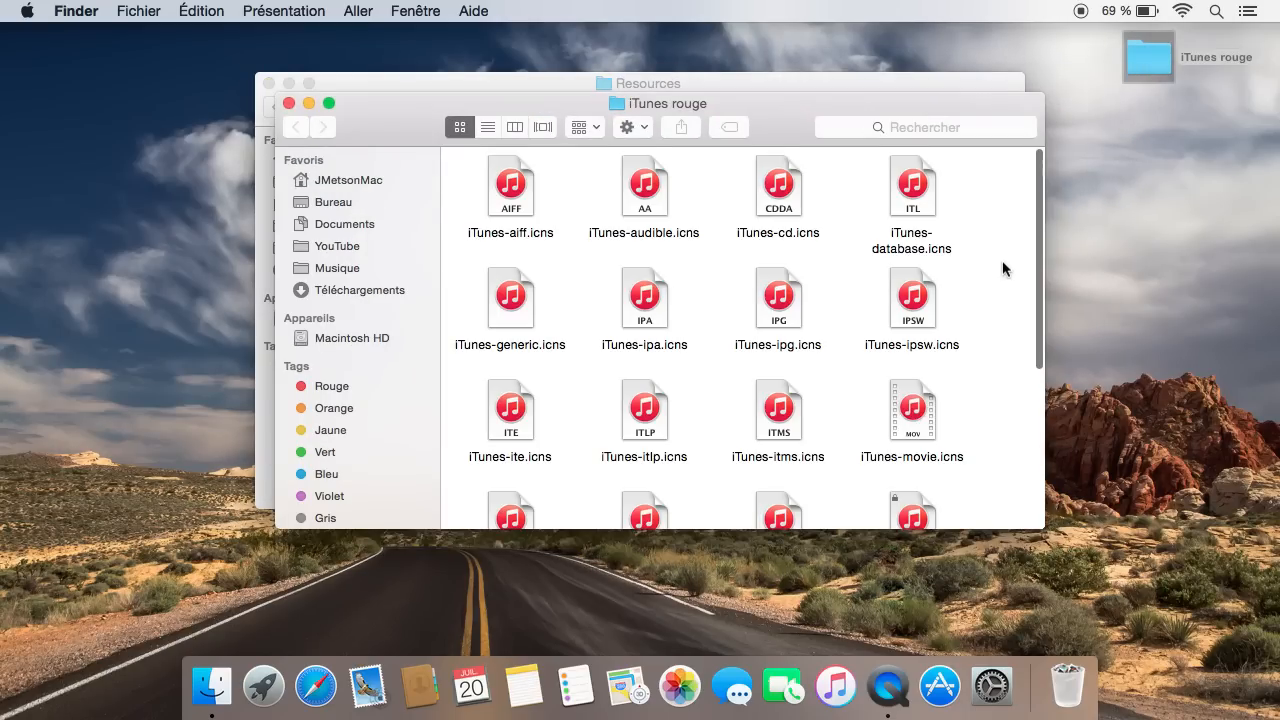
key(super+a)
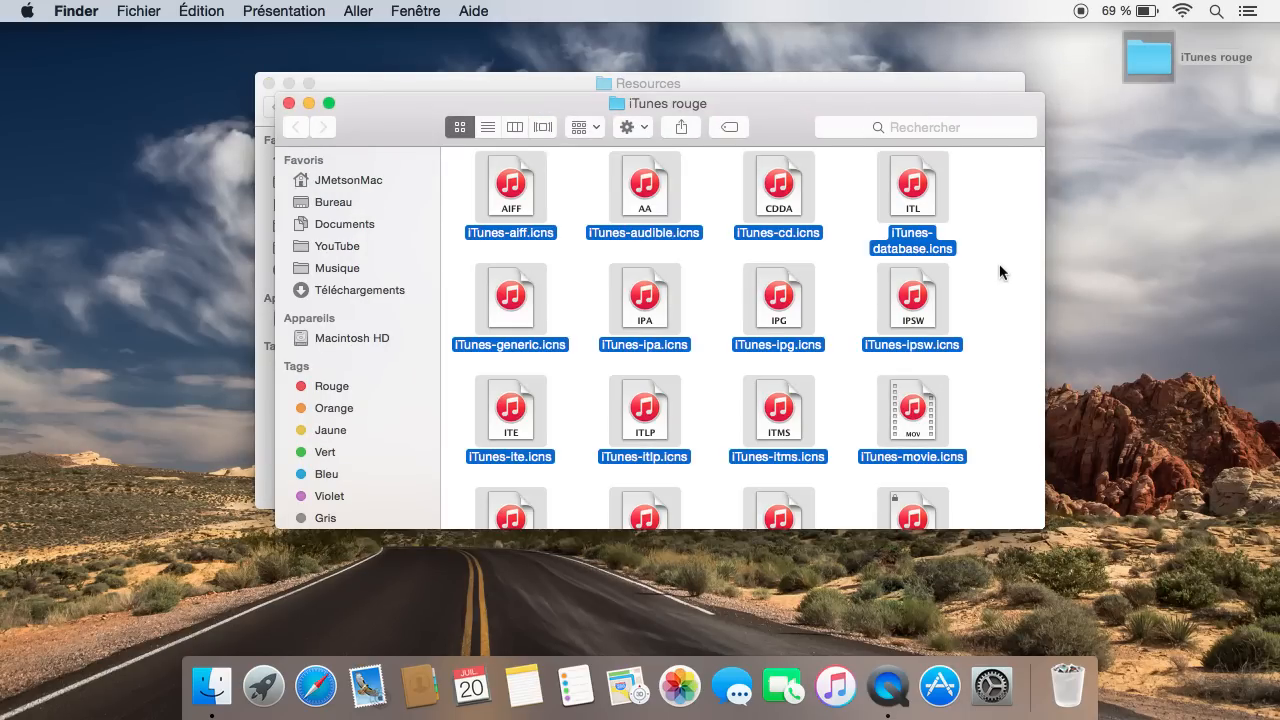
drag(790, 127, 1094, 177)
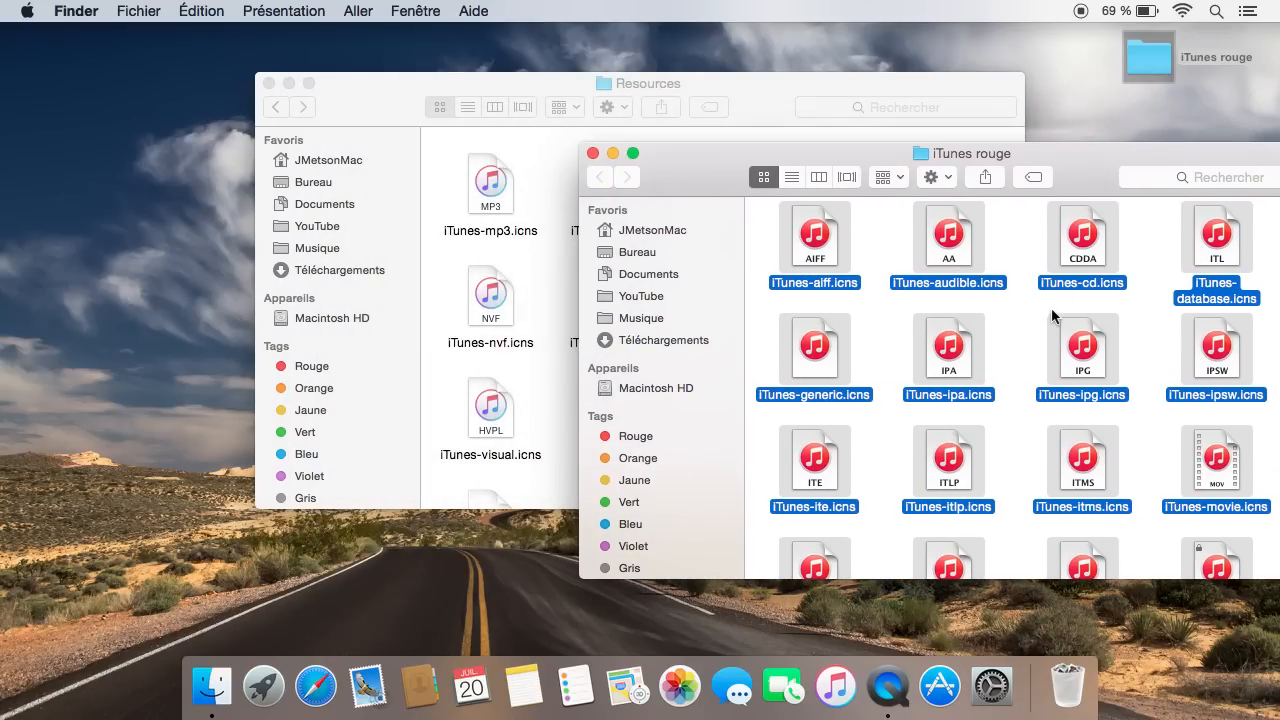
key(super+c)
Paste the copied icons into the Resources folder, replacing all existing files and authorizing the change with the account password.
click(543, 290)
key(super+v)
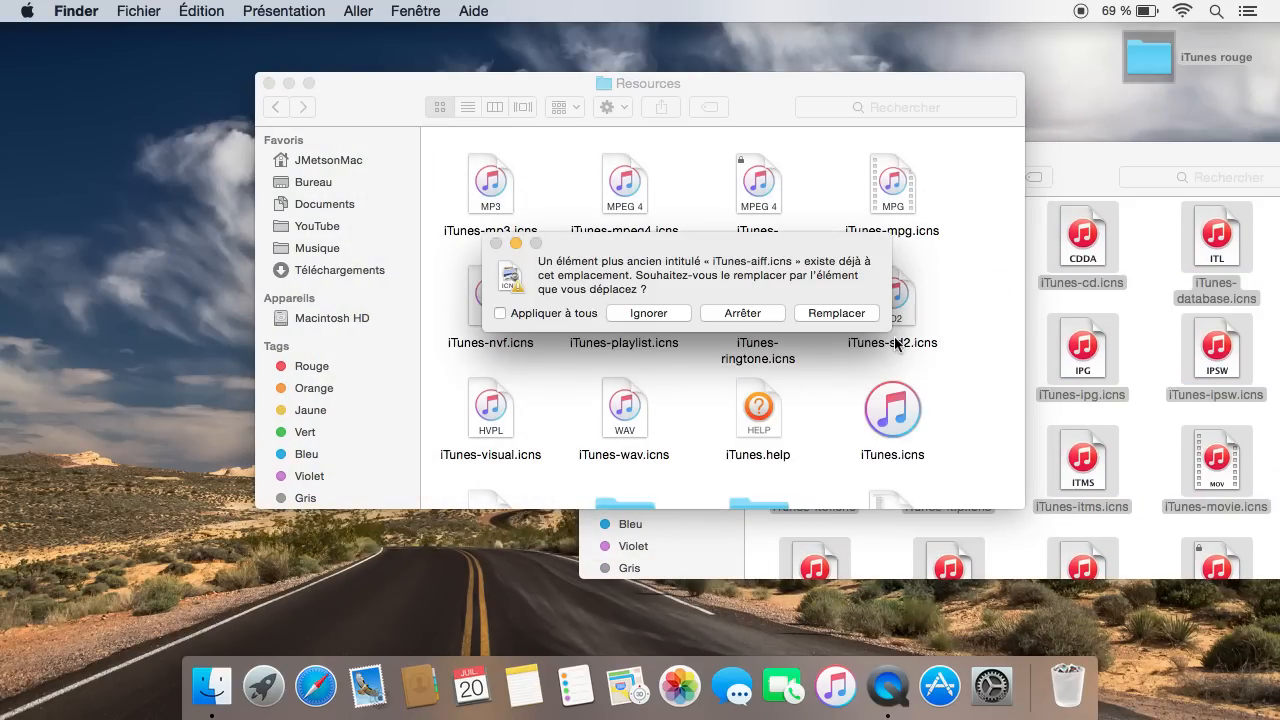
click(557, 316)
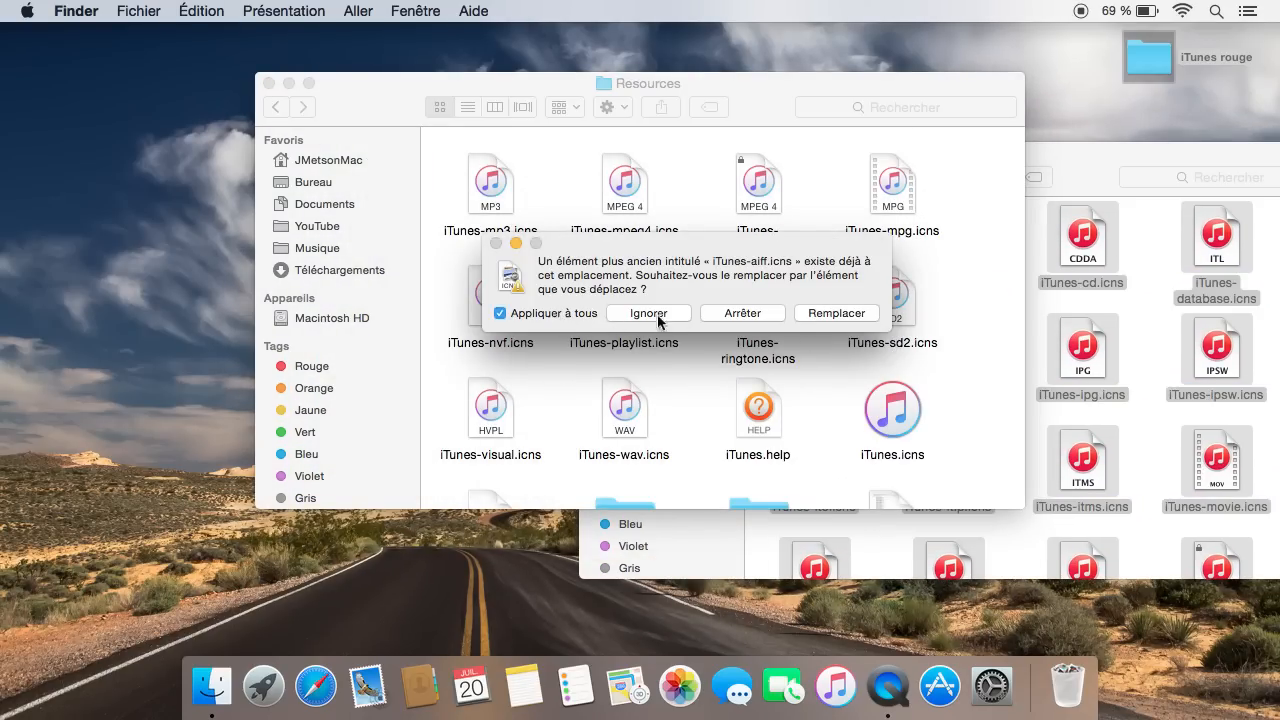
click(810, 316)
text(••••••••••••••)
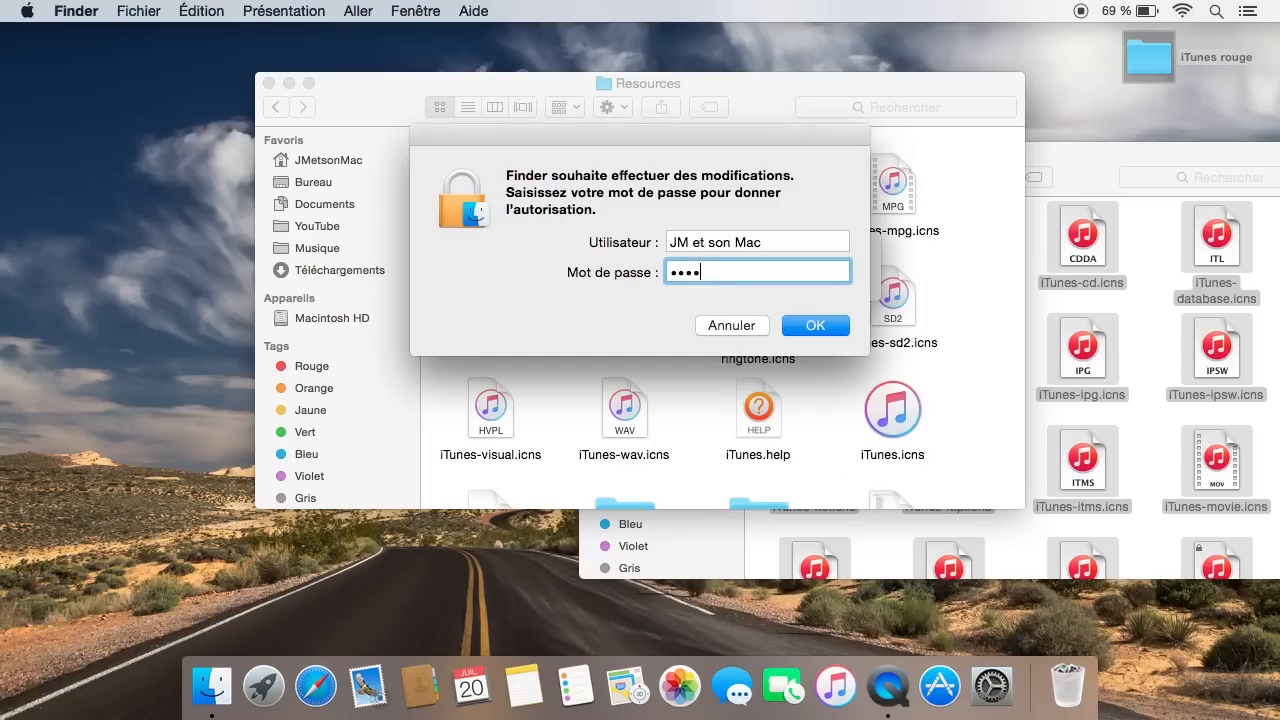
text(•)
click(812, 320)
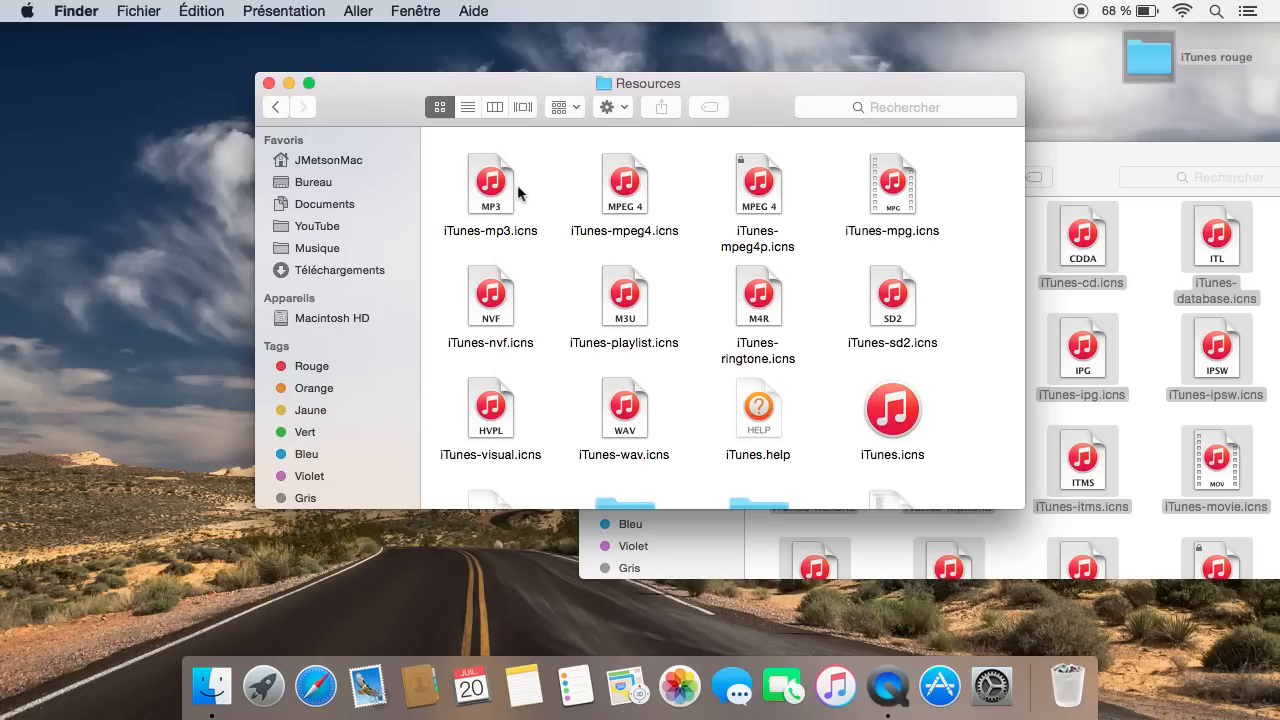
Return to the Applications folder and show the information window for iTunes.
click(277, 107)
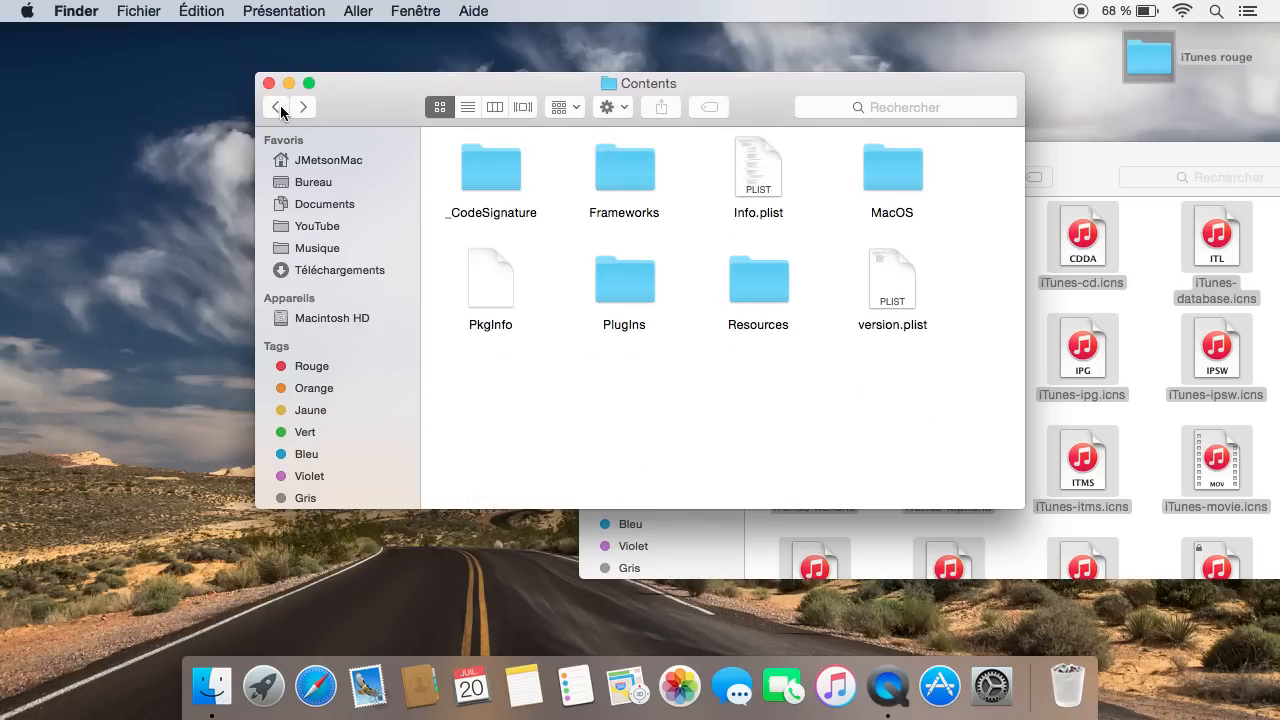
click(277, 107)
click(277, 107)
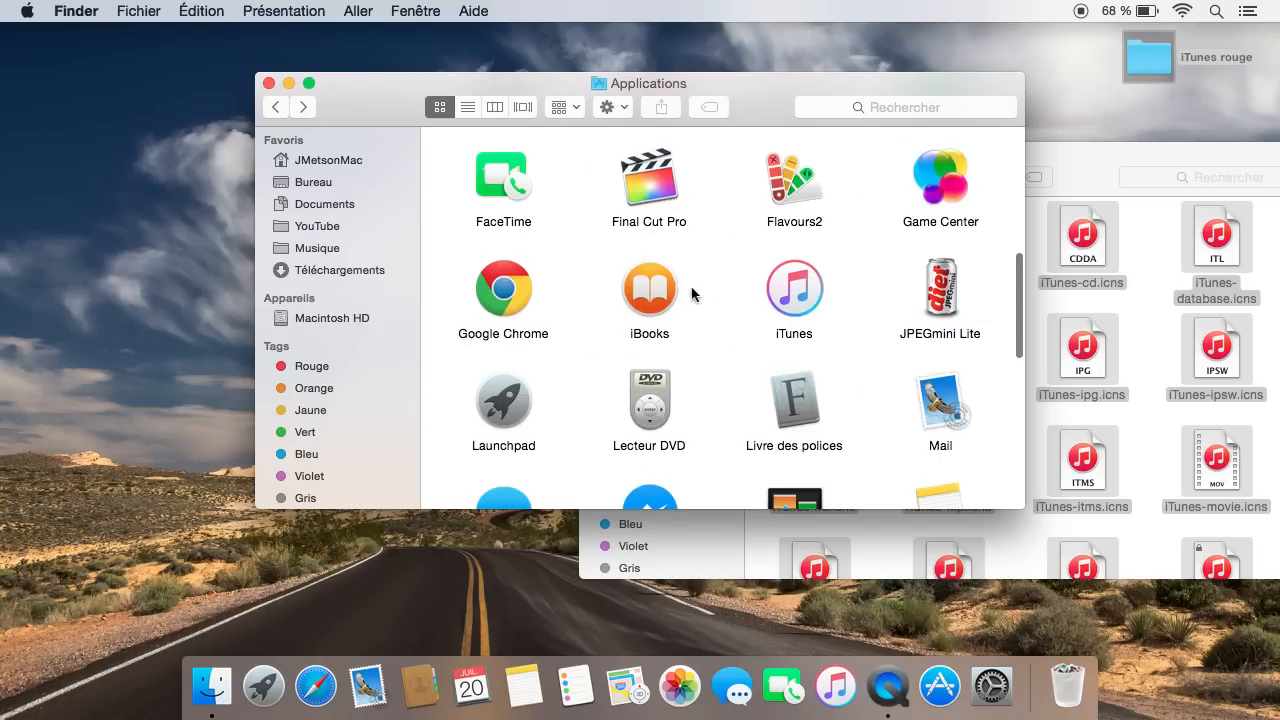
click(785, 288)
key(super+i)
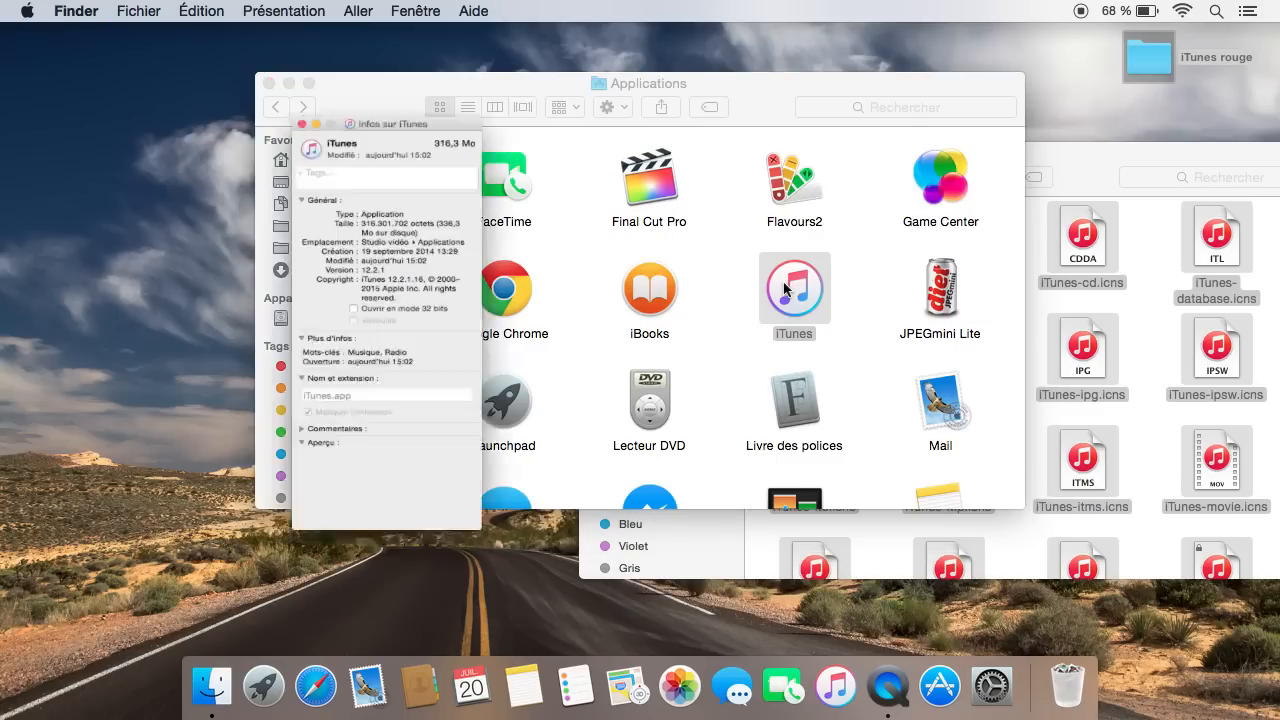
right_click(785, 264)
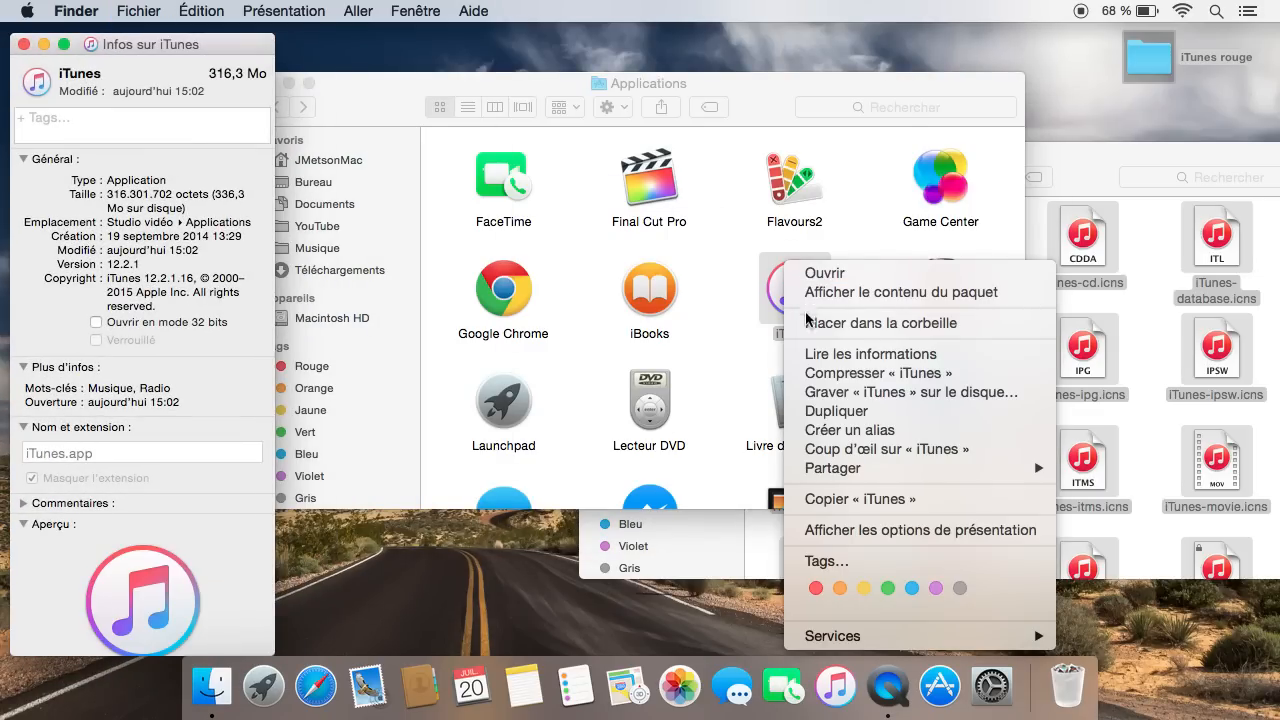
click(745, 347)
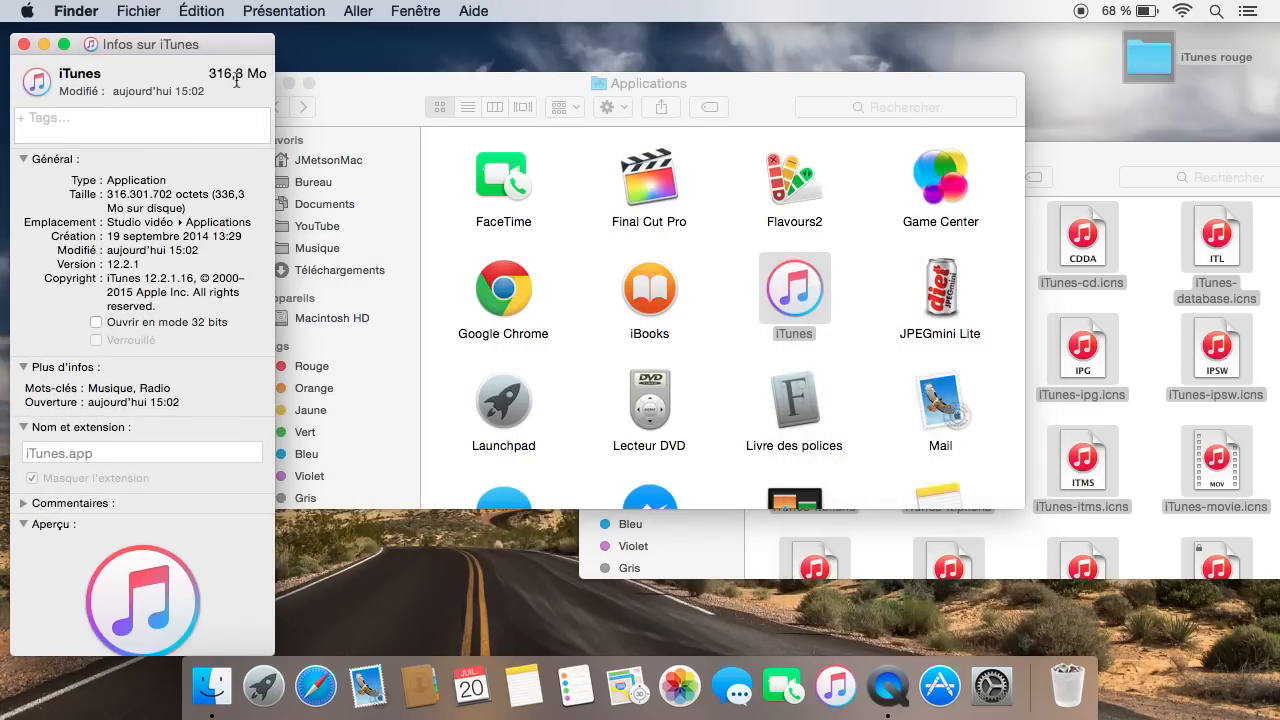
Replace the icon in the iTunes information window with iTunes.icns from the iTunes rouge folder, authorizing with the account password.
click(1155, 427)
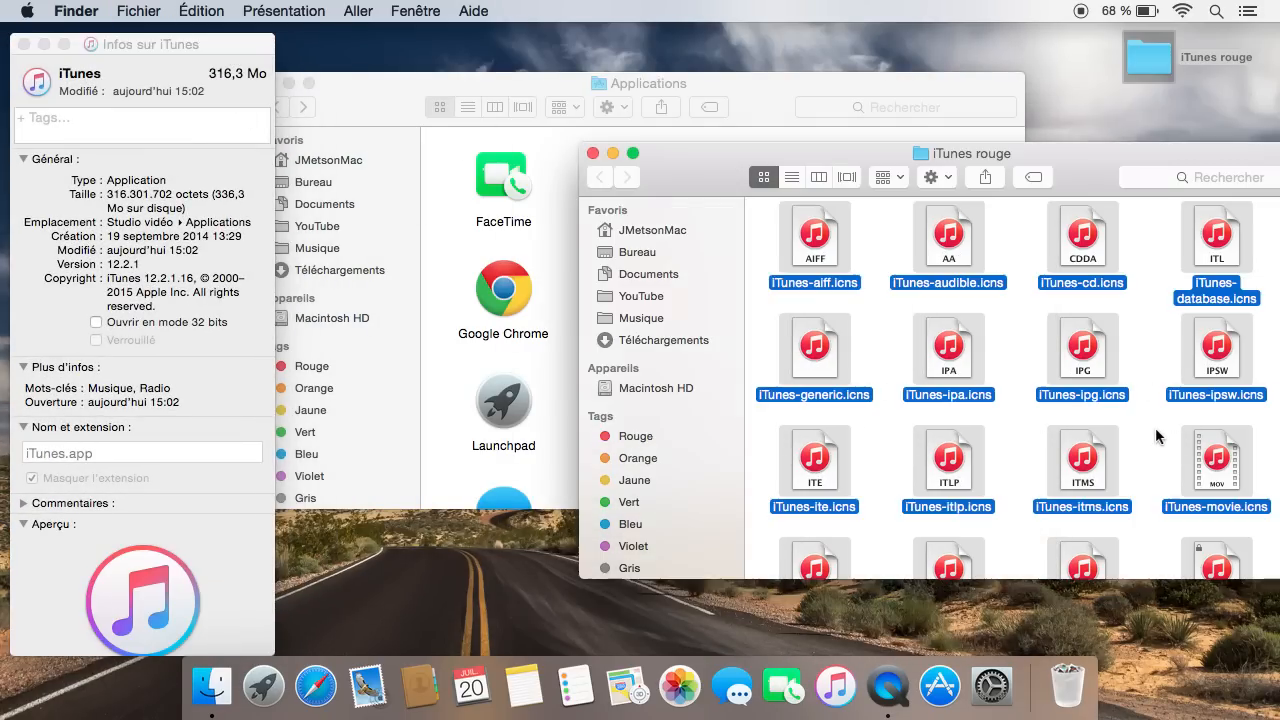
click(1155, 427)
scroll(1155, 427, down, 3)
drag(1075, 156, 891, 138)
scroll(957, 529, down, 4)
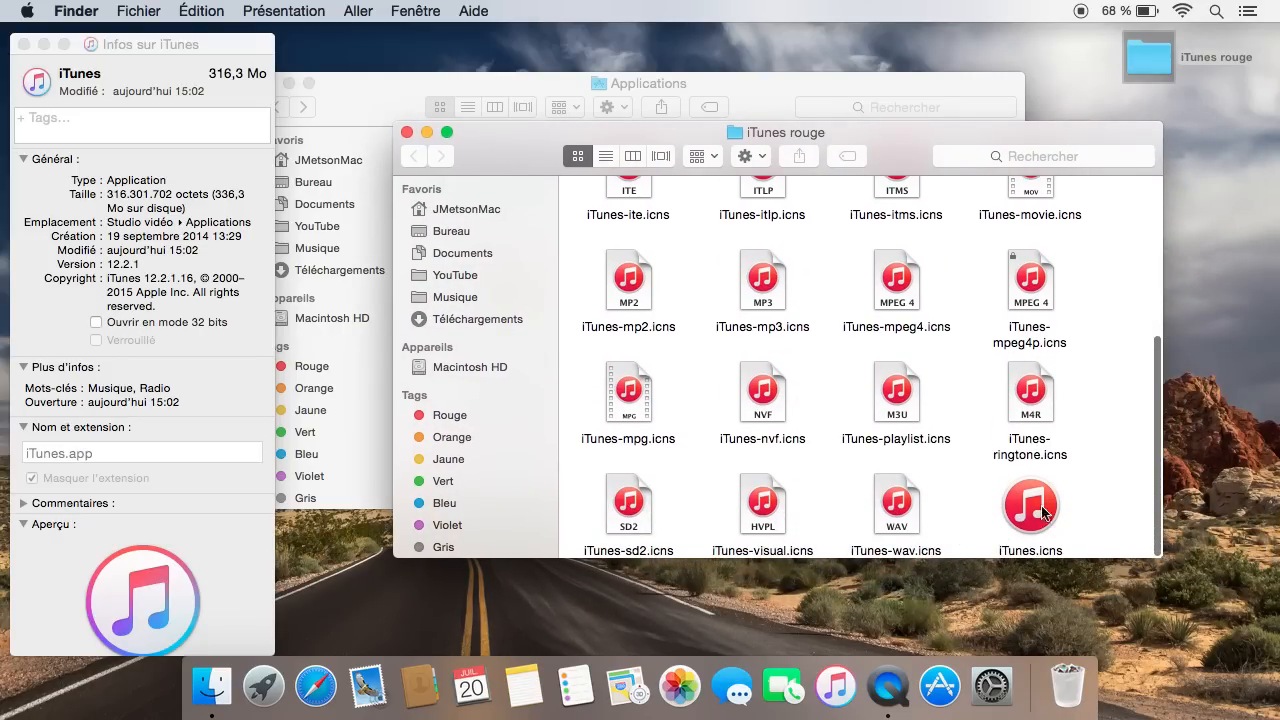
drag(1025, 511, 38, 88)
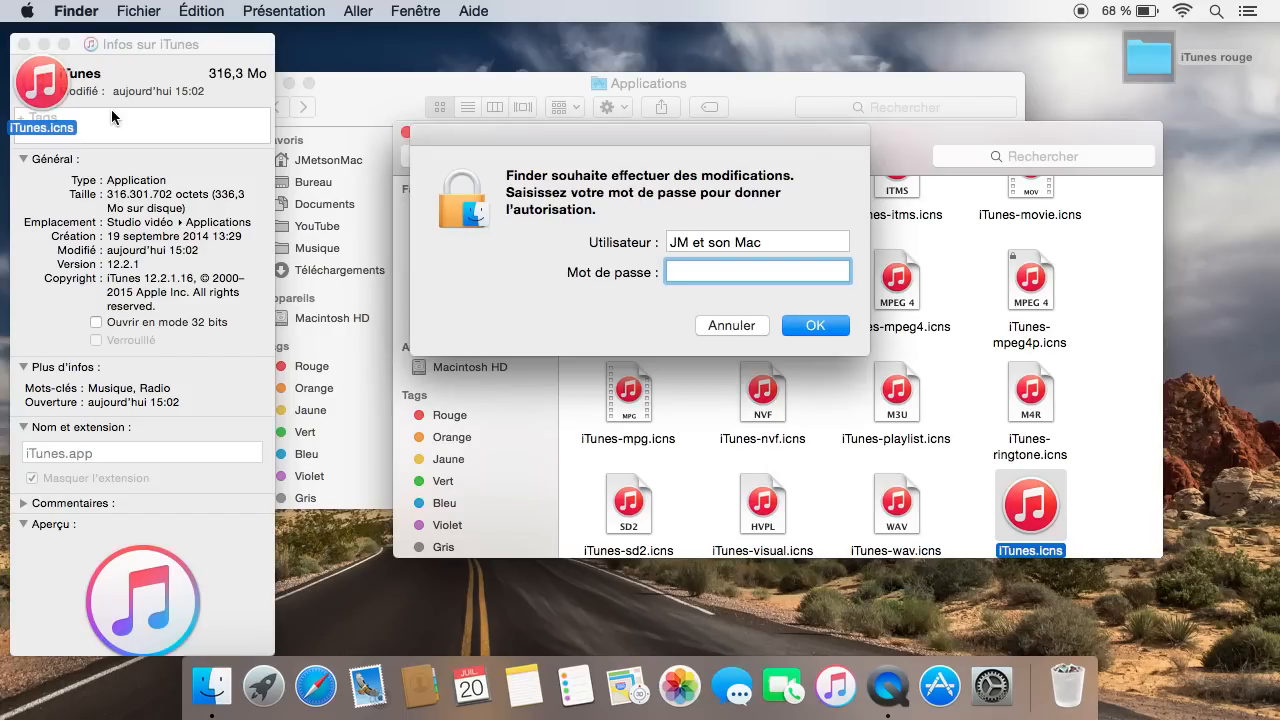
text(••••••••••••••)
key(Return)
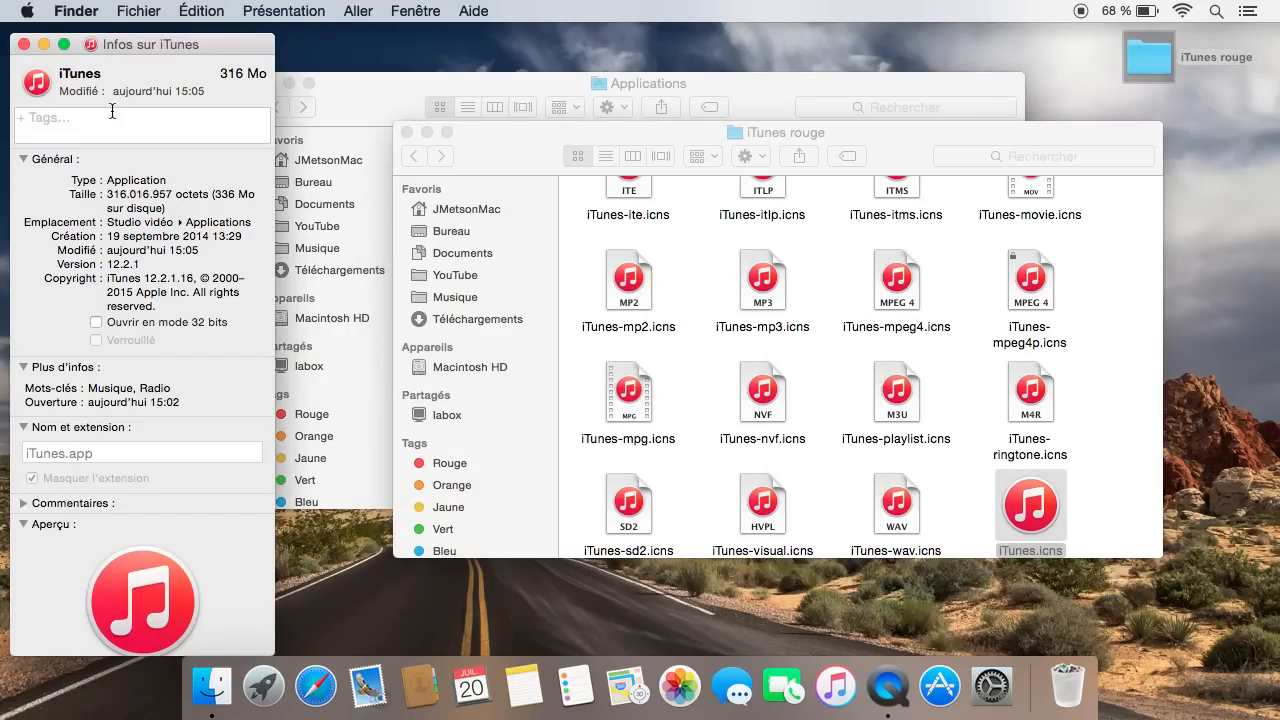
Close the iTunes information window and both the iTunes rouge and Applications windows.
click(24, 44)
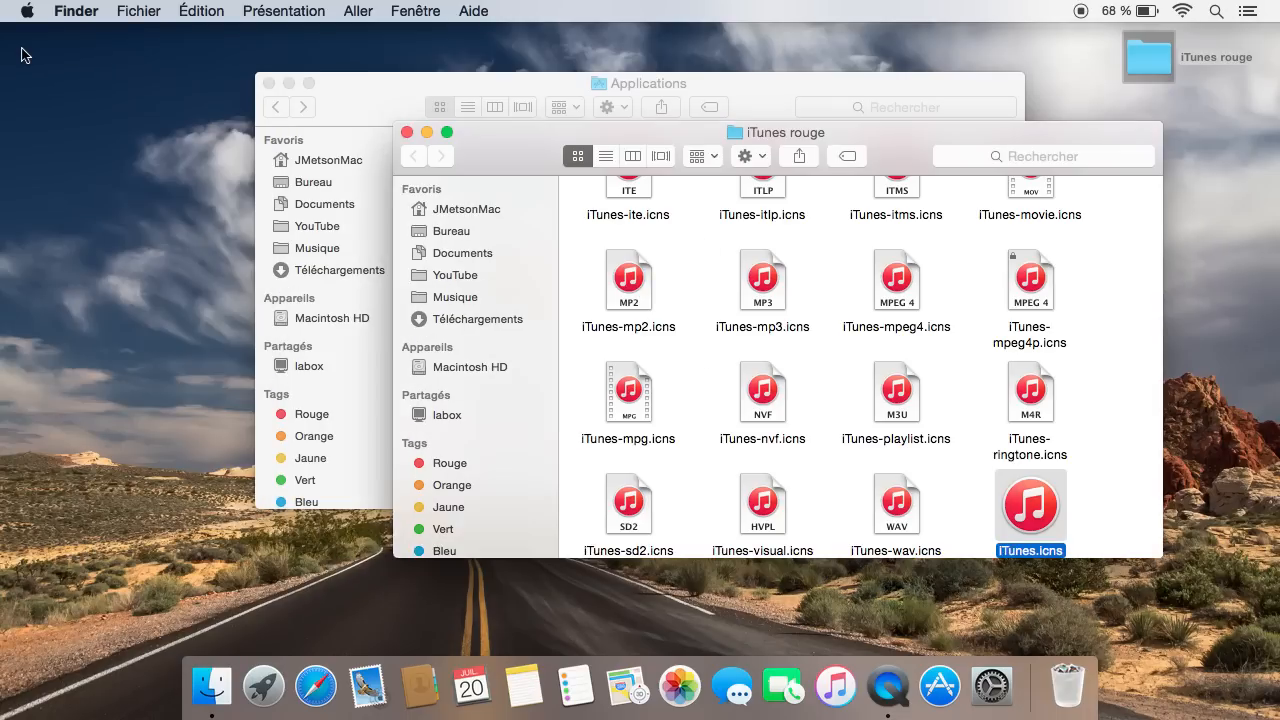
click(407, 133)
click(268, 84)
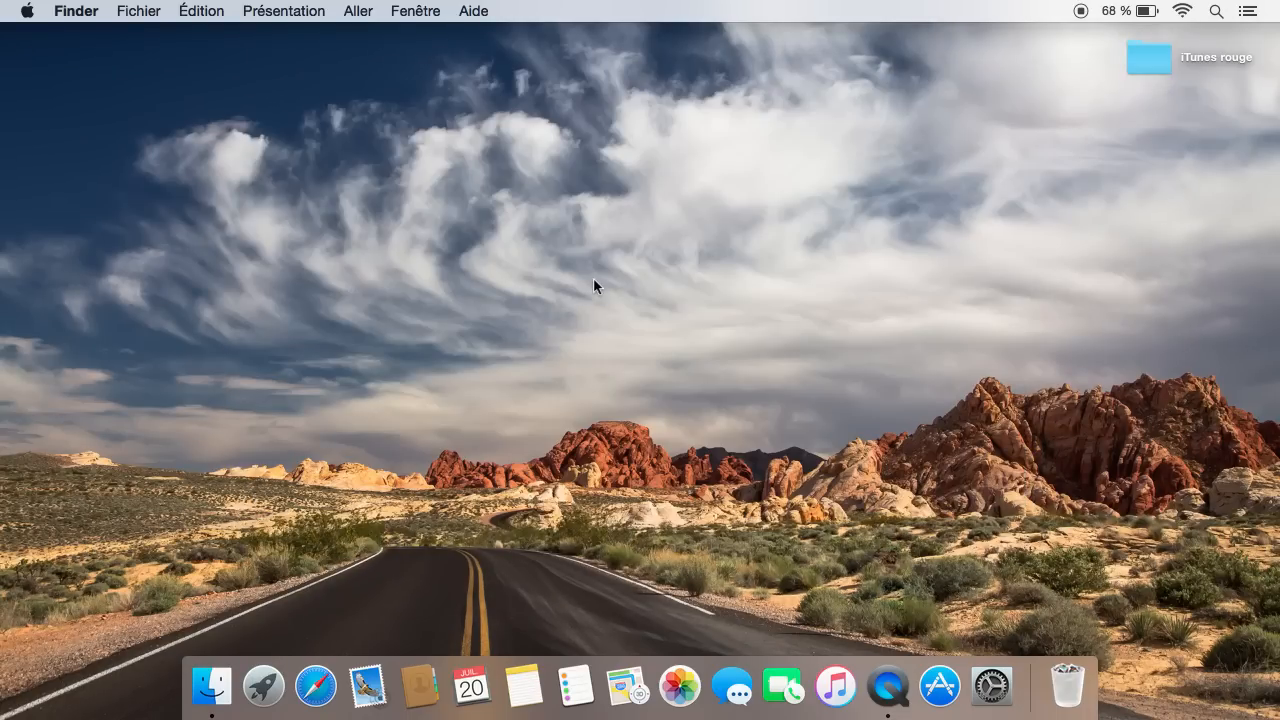
Launch iTunes so its Dock icon refreshes, and check the application's About window before closing it.
click(835, 686)
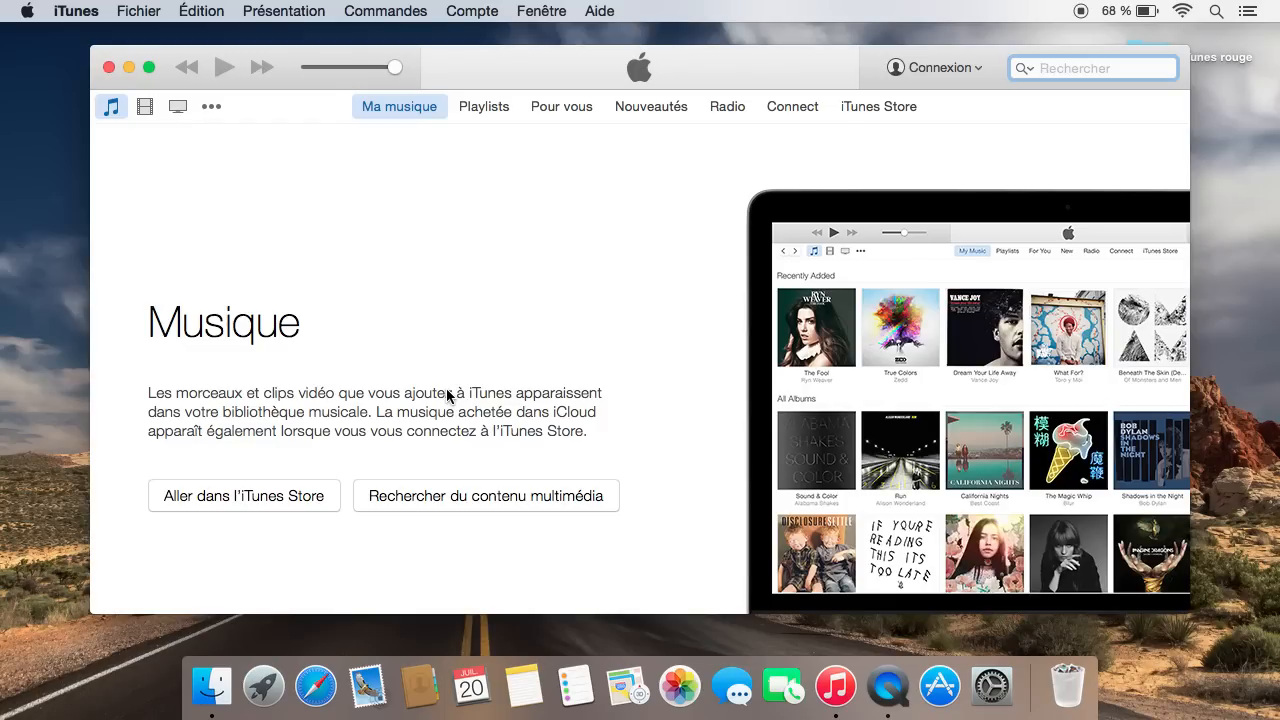
click(86, 11)
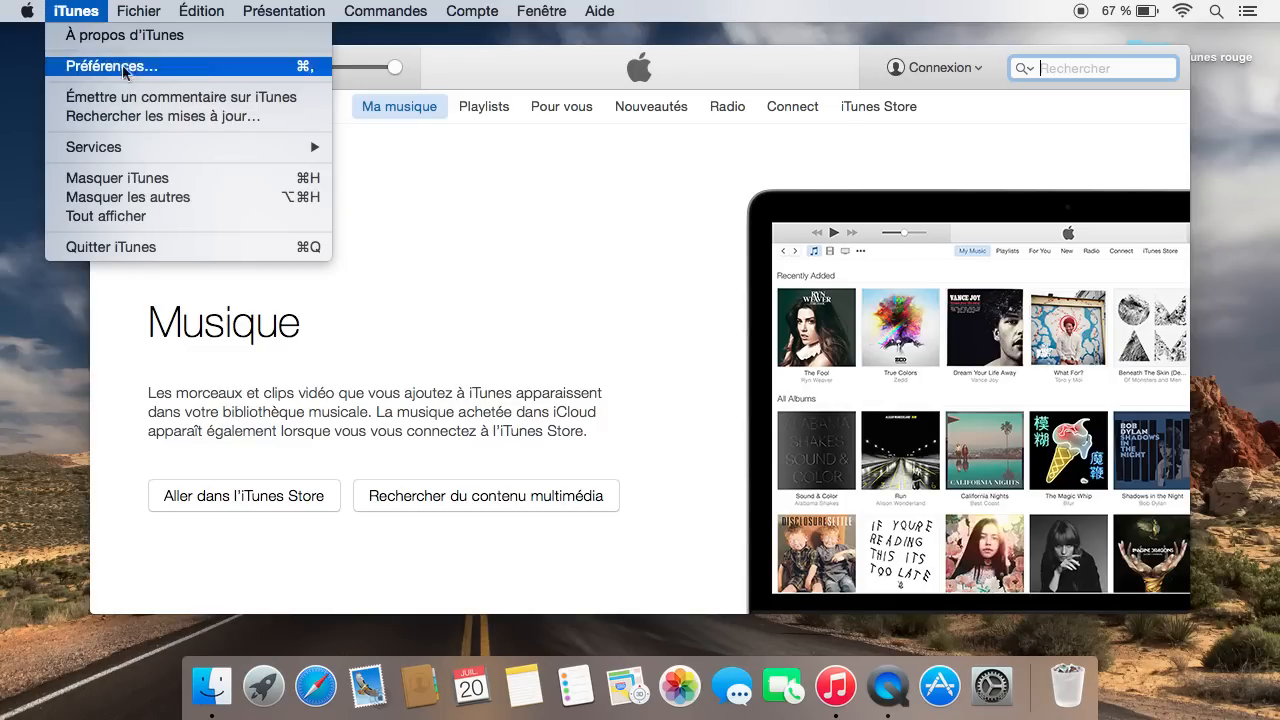
click(120, 35)
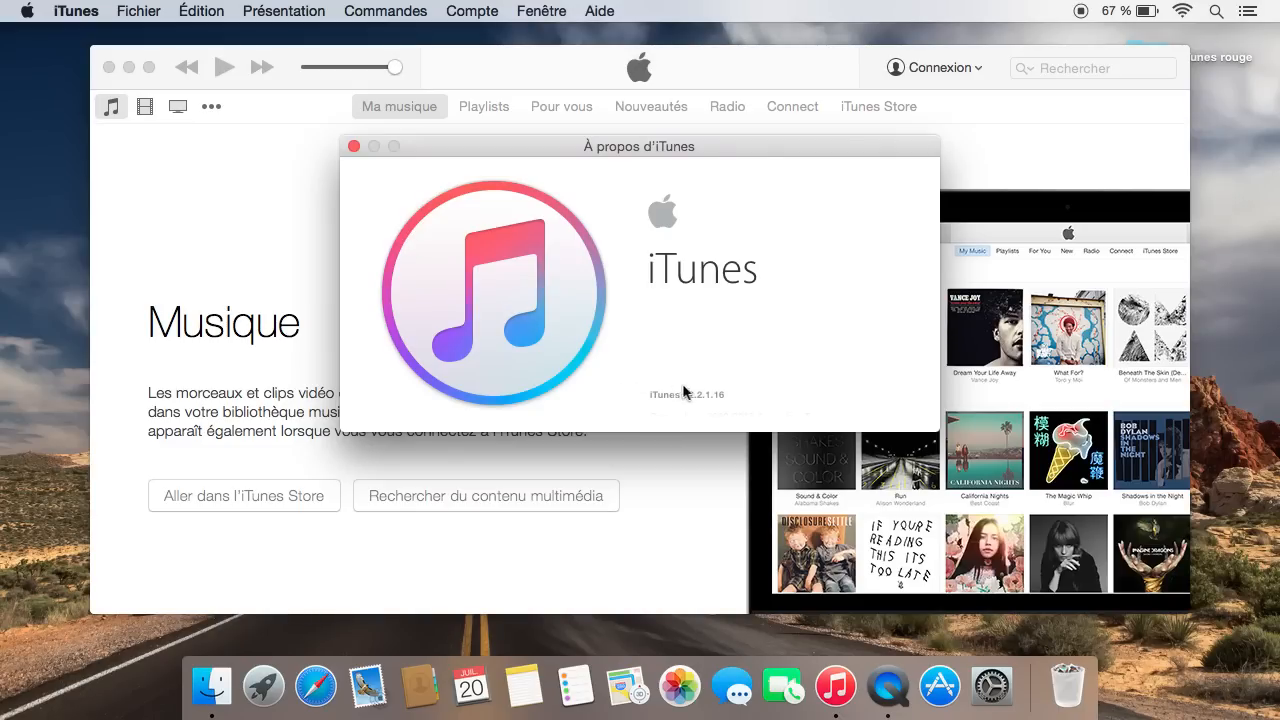
click(353, 147)
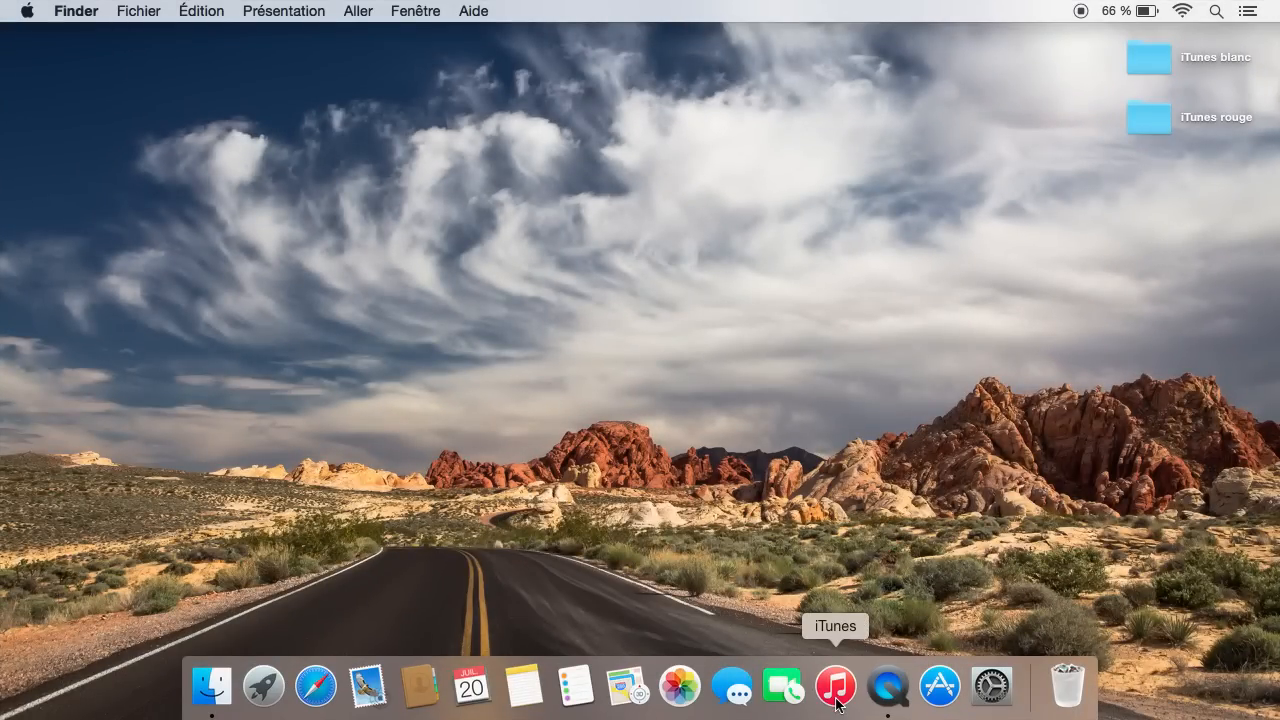
Open the iTunes blanc folder on the desktop and look through the original white icon files it contains.
double_click(1152, 66)
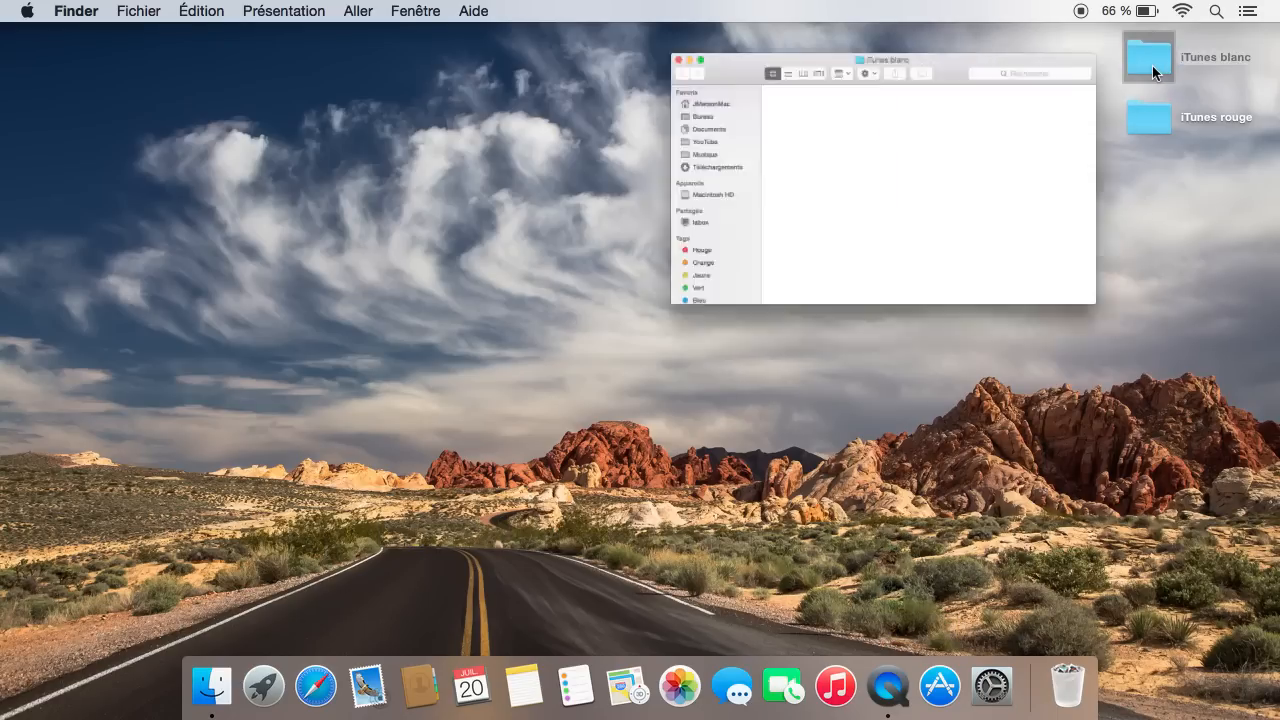
scroll(708, 310, down, 6)
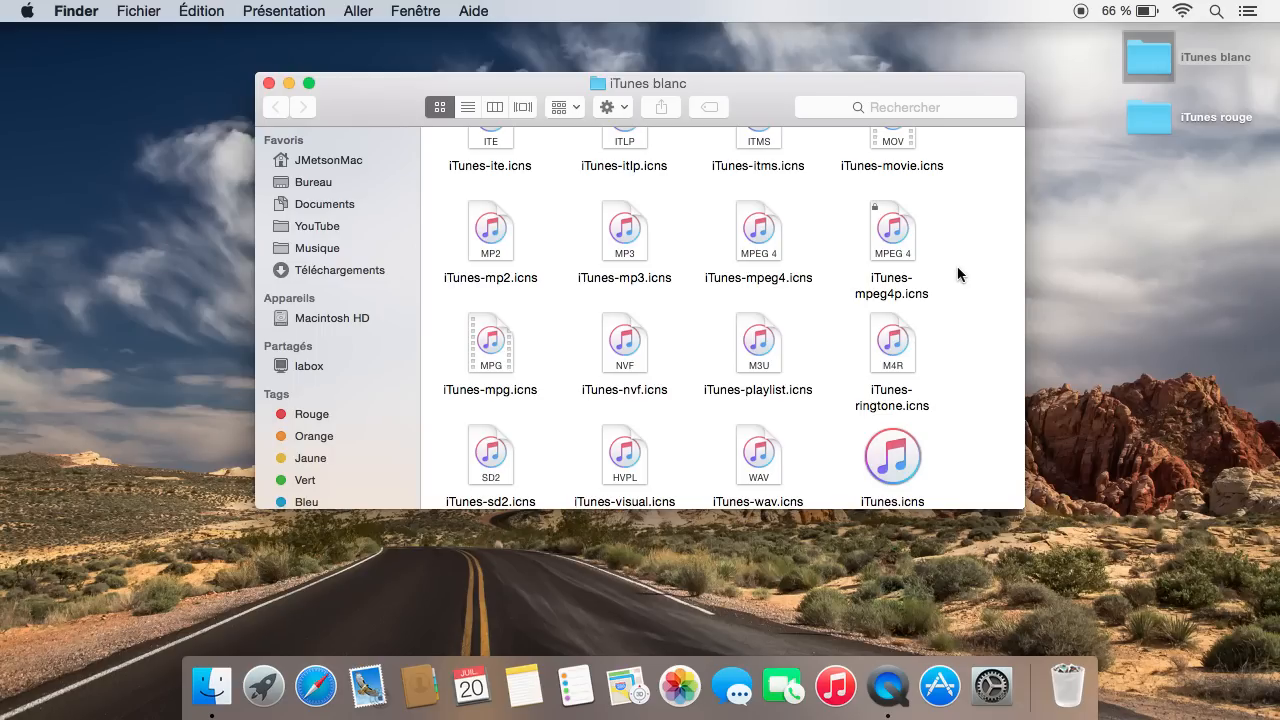
scroll(957, 266, down, 2)
scroll(957, 264, up, 5)
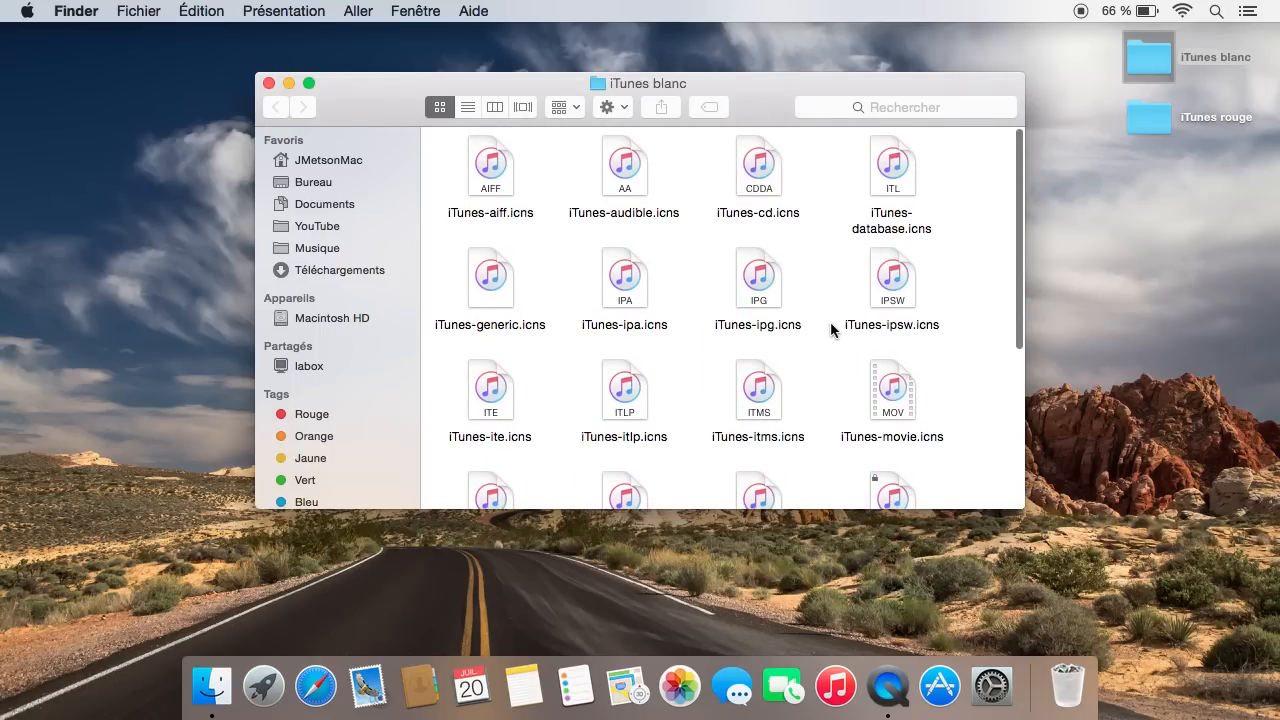
scroll(831, 330, down, 5)
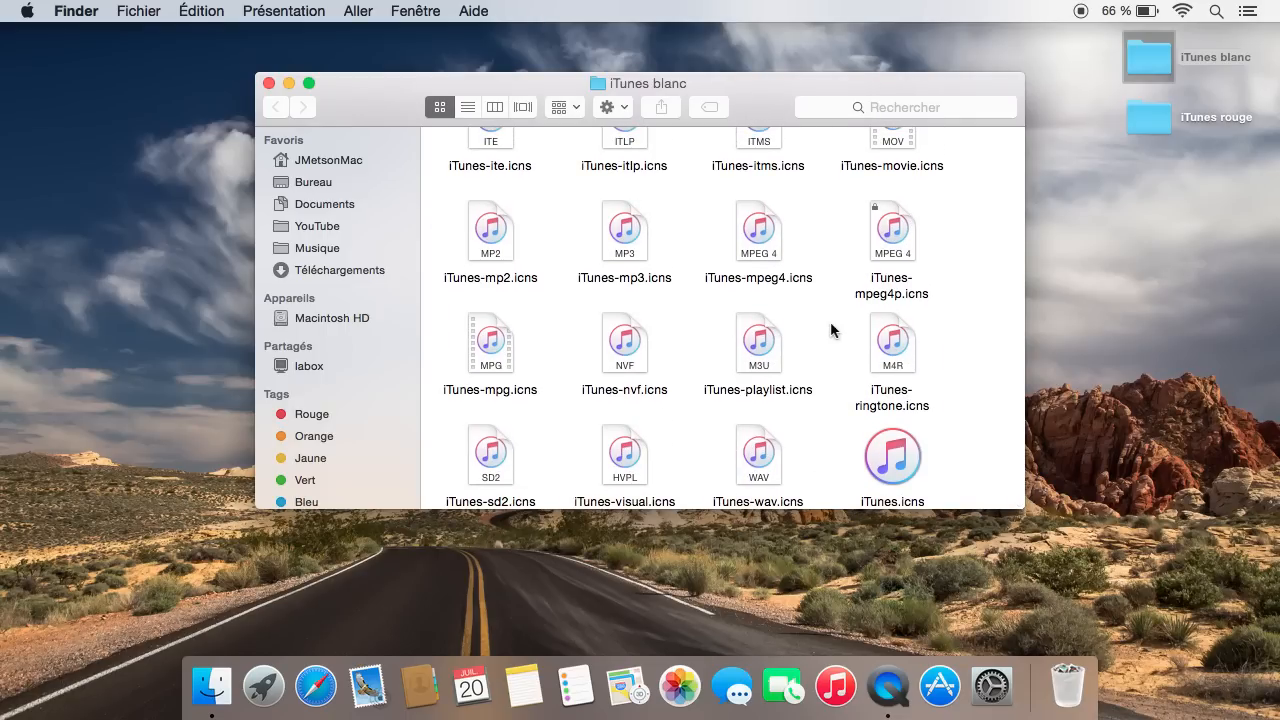